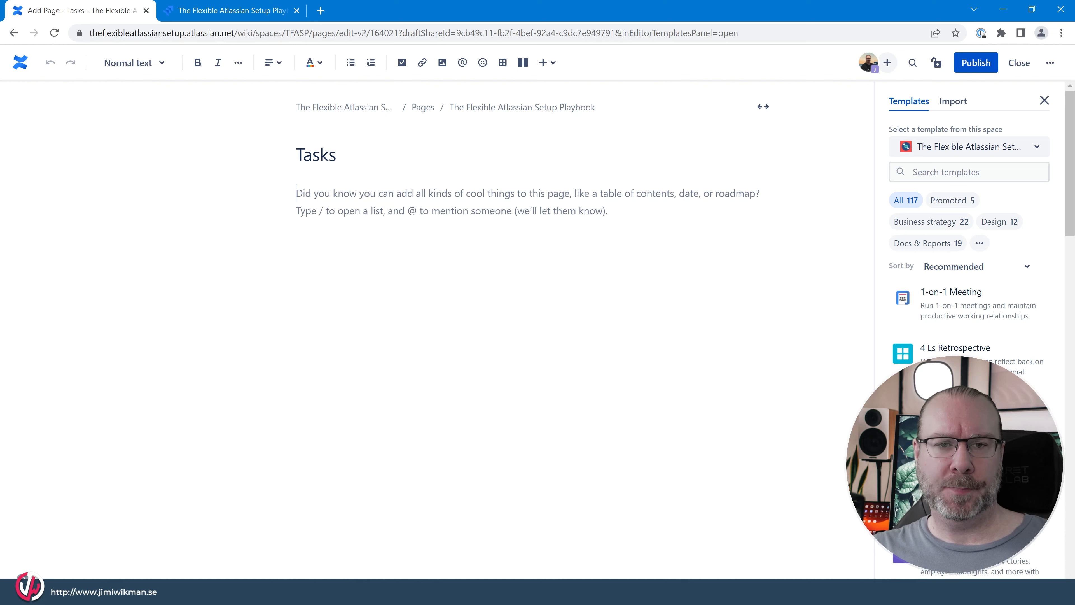
# - Insert an action item on the Tasks page, assign it to the page author, and describe it as "Make more videos"
pyautogui.write('/')
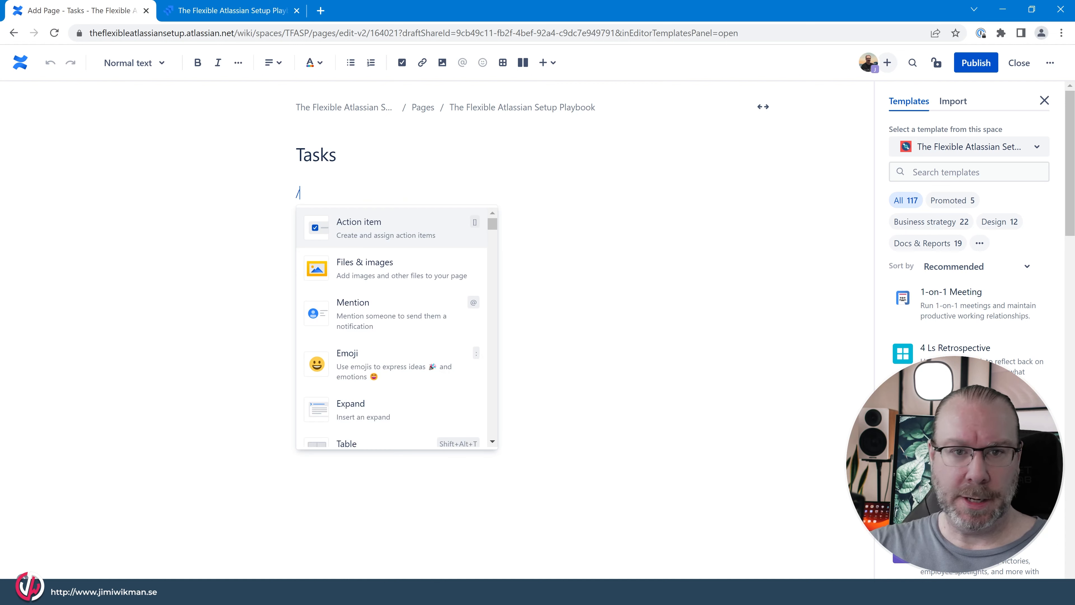
pyautogui.click(360, 228)
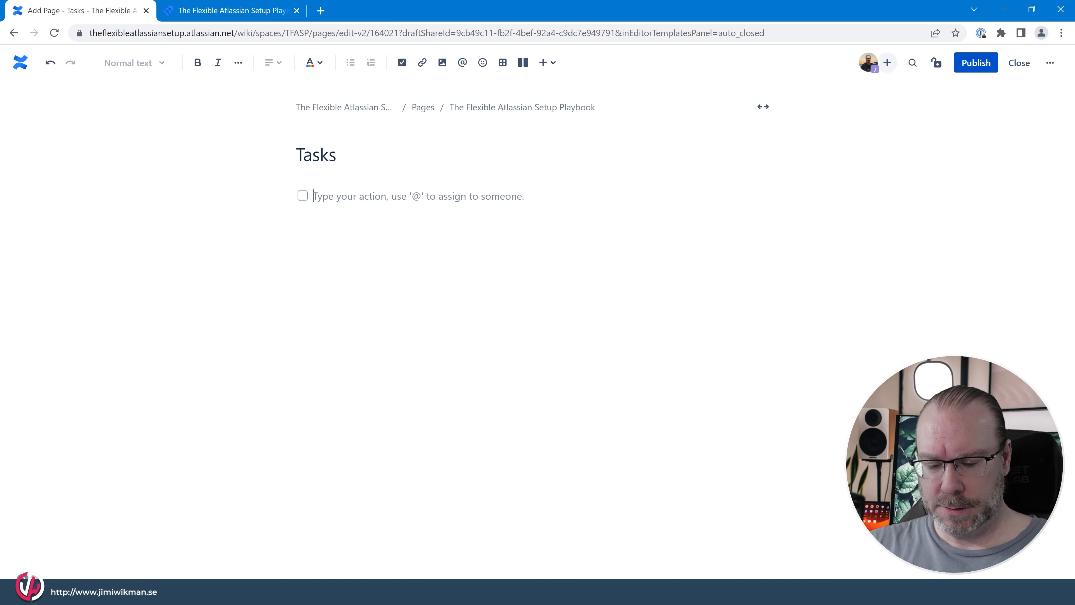
pyautogui.write('@')
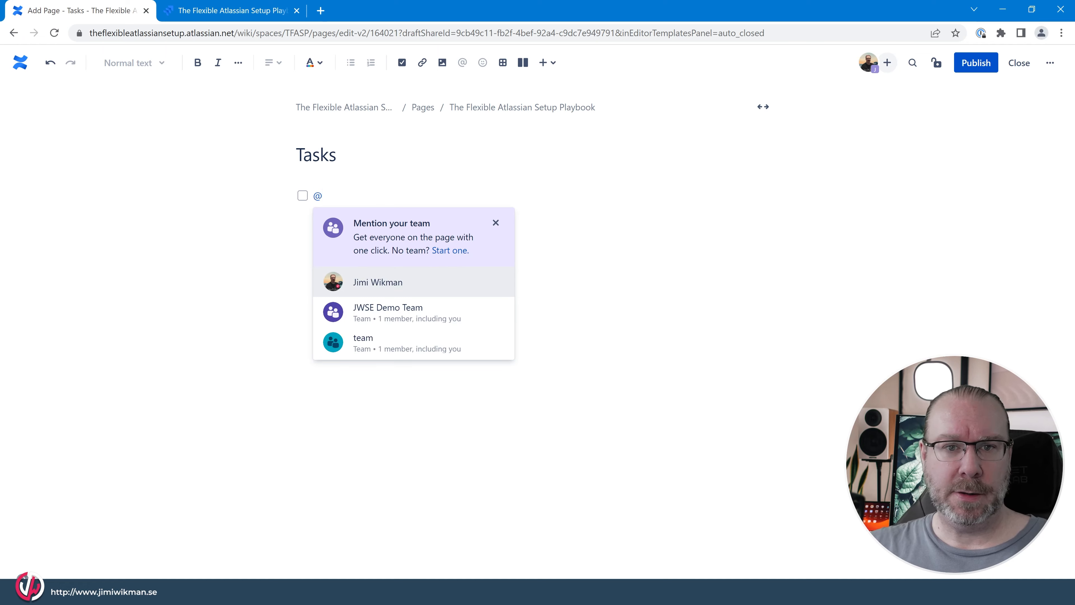
pyautogui.click(384, 283)
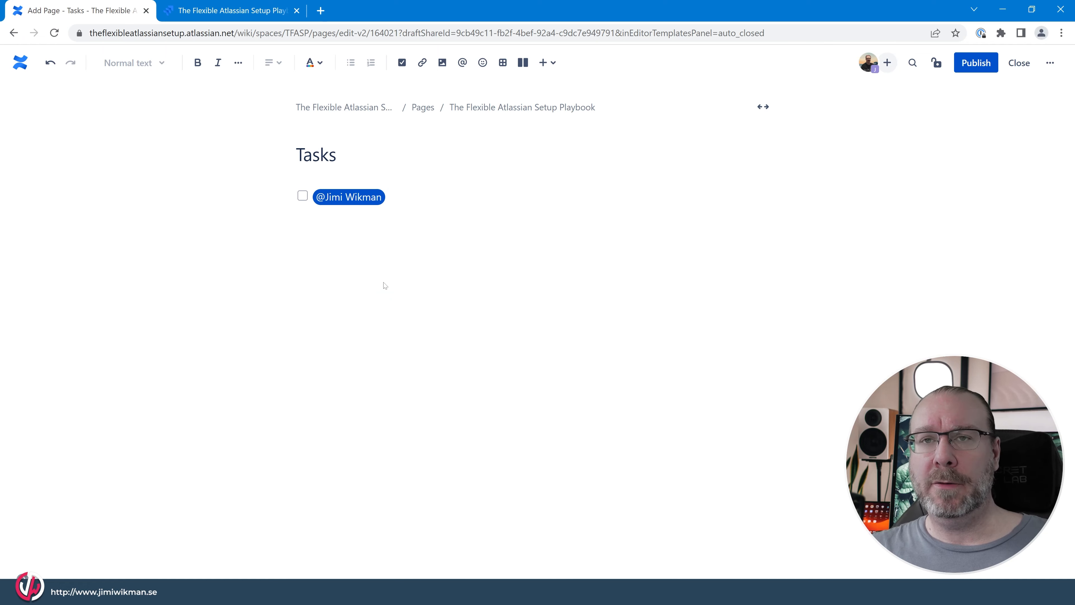
pyautogui.write('Make more videos')
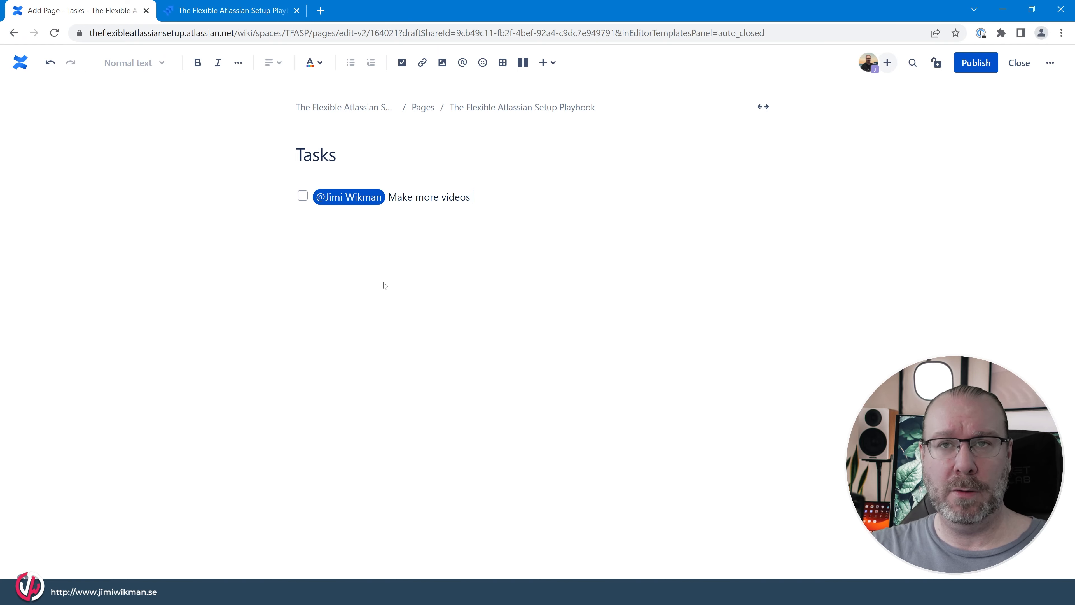
# - Add a due date of May 14, 2022 to the "Make more videos" action item
pyautogui.write('/')
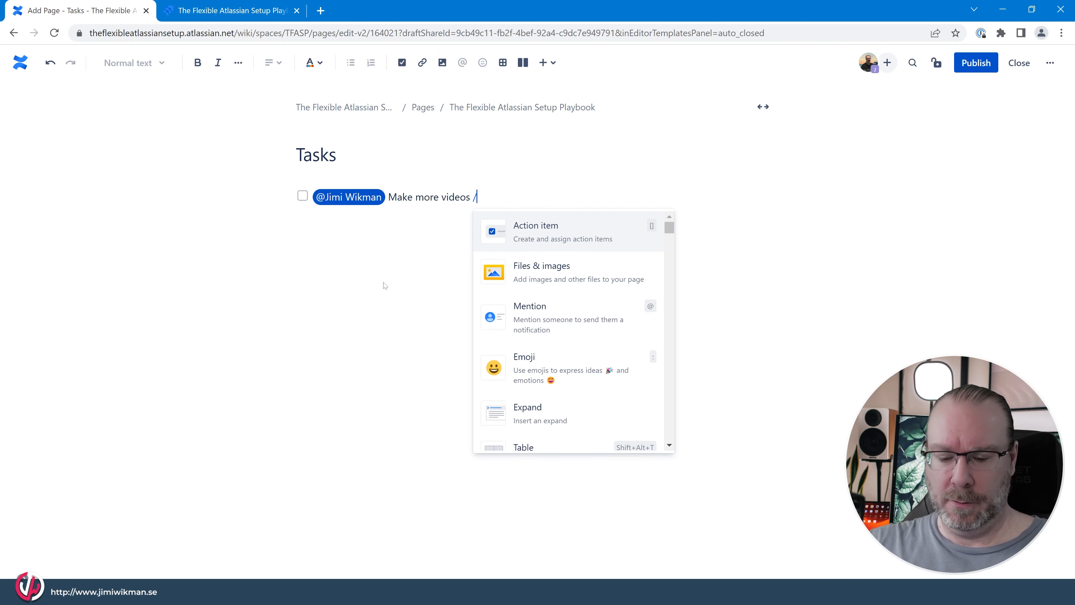
pyautogui.write('date')
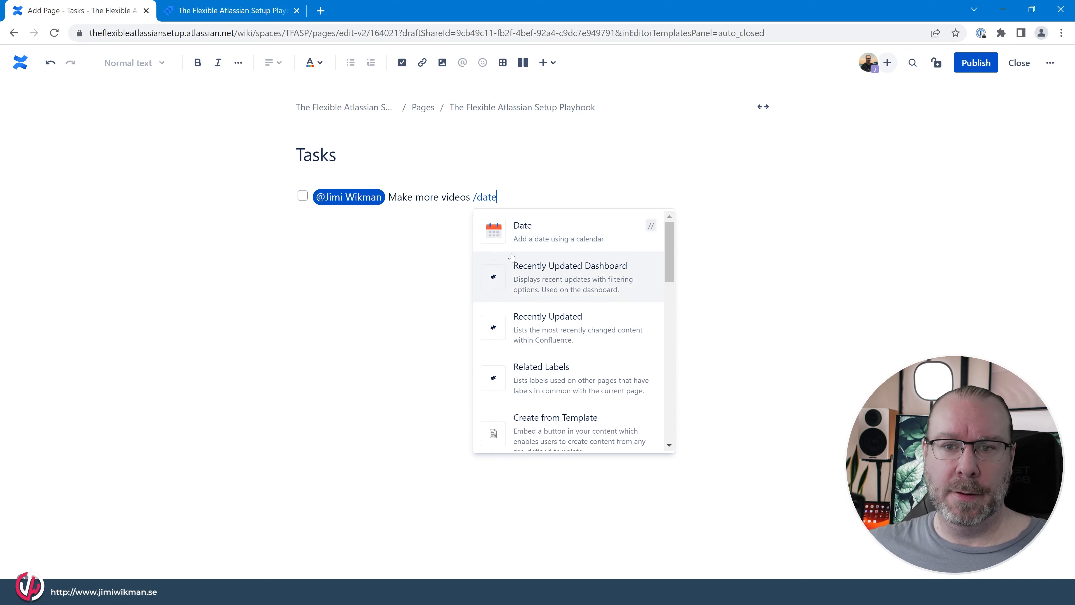
pyautogui.click(525, 232)
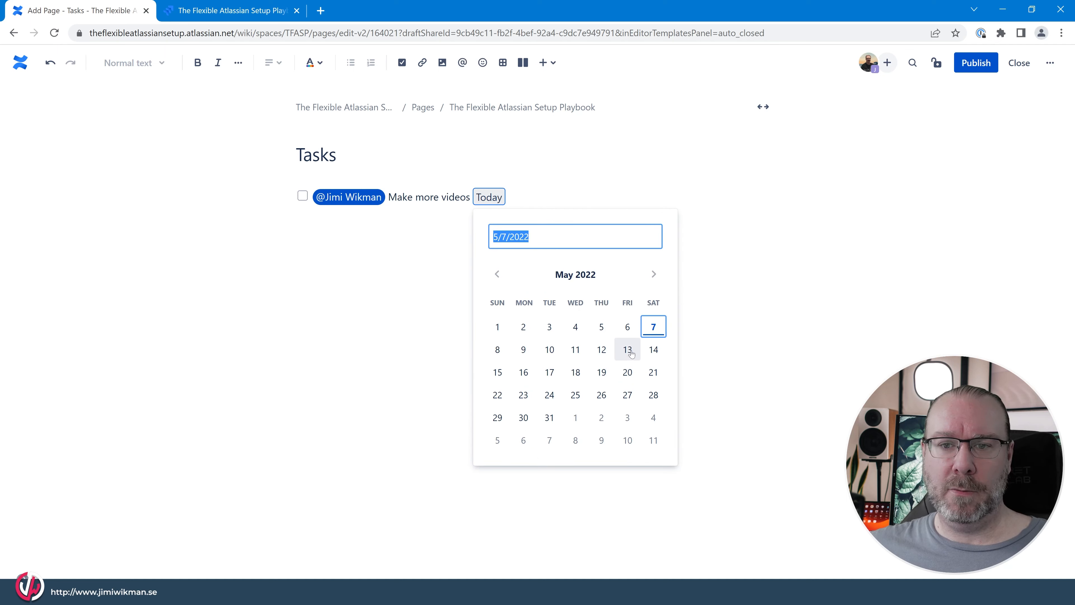
pyautogui.click(653, 349)
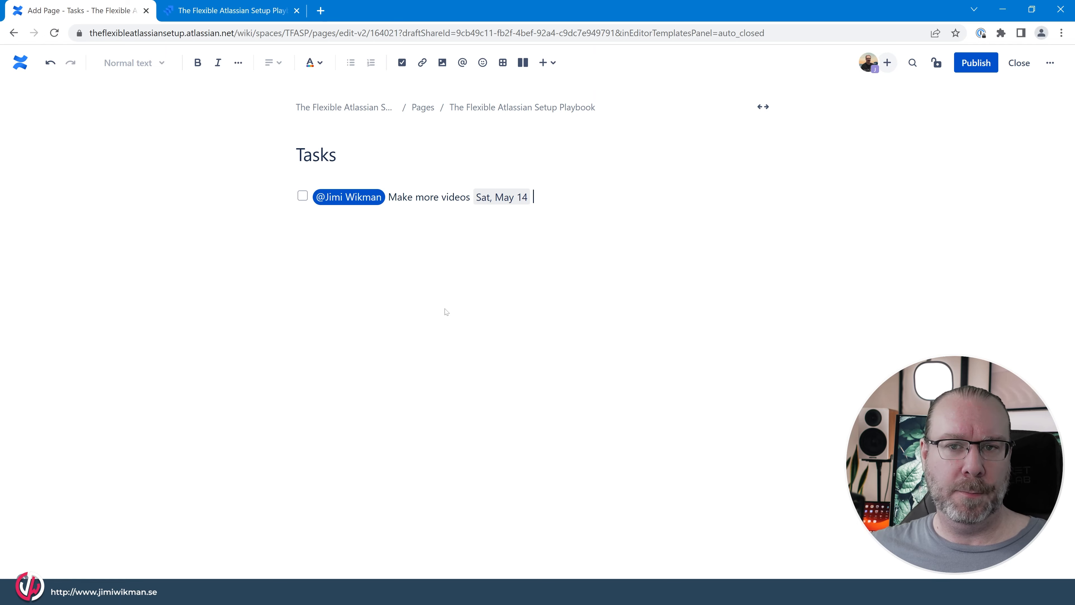
# - Add a second action item assigned to the page author with the text "Make even more videos"
pyautogui.press('Return')
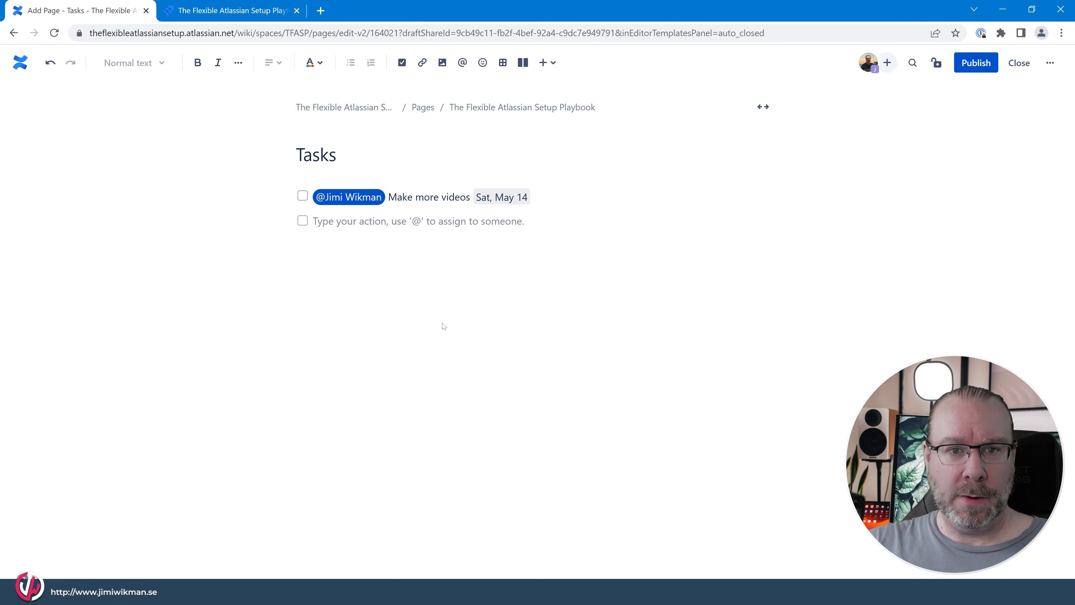
pyautogui.write('@jimi')
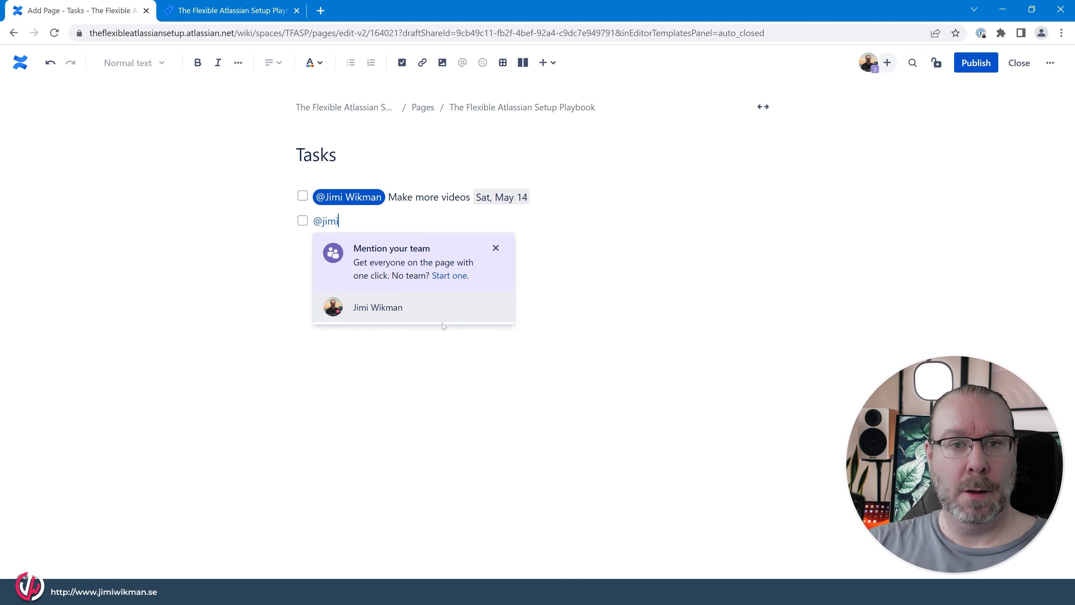
pyautogui.click(416, 312)
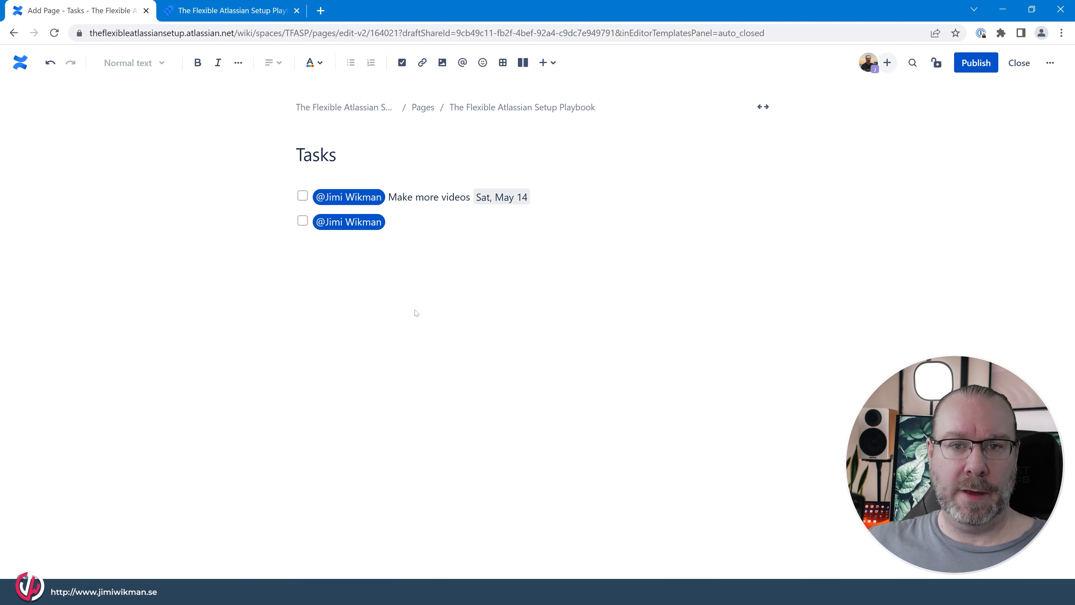
pyautogui.write('Make even ')
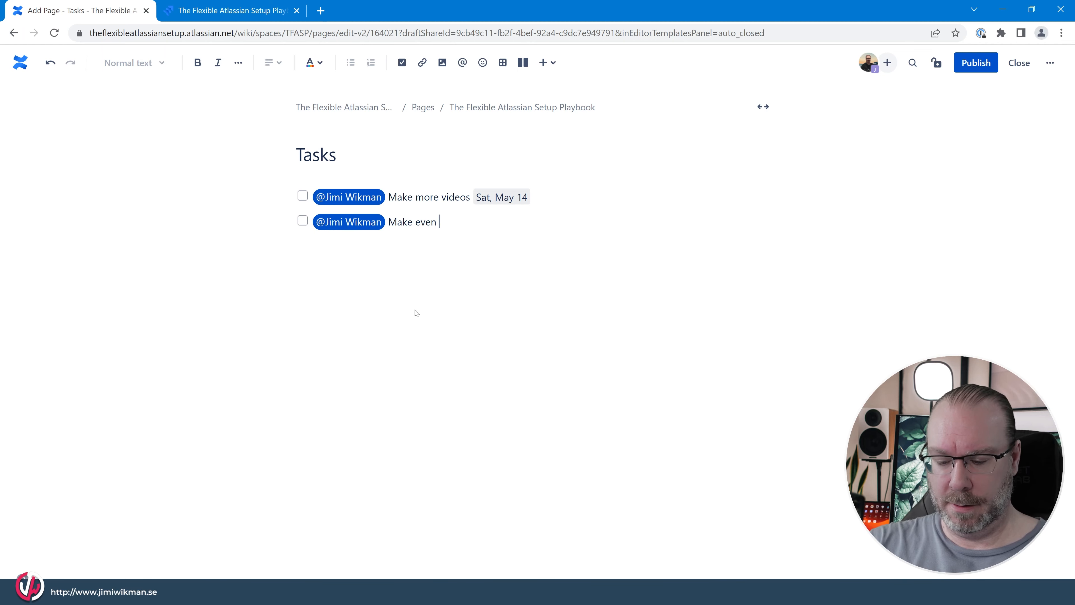
pyautogui.write('more vie')
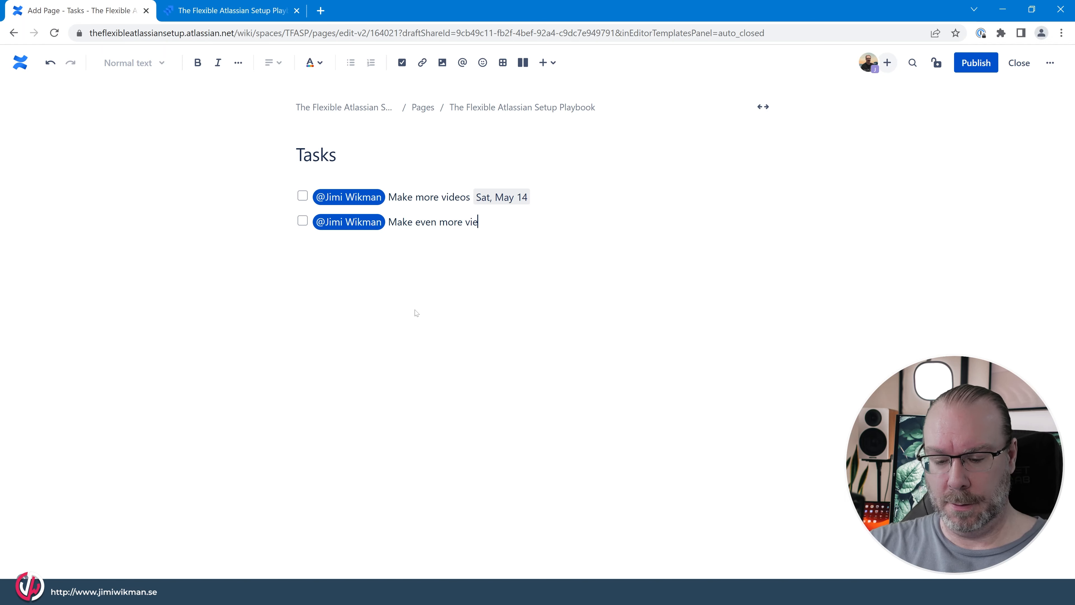
pyautogui.write('os')
pyautogui.press('BackSpace')
pyautogui.press('BackSpace')
pyautogui.press('BackSpace')
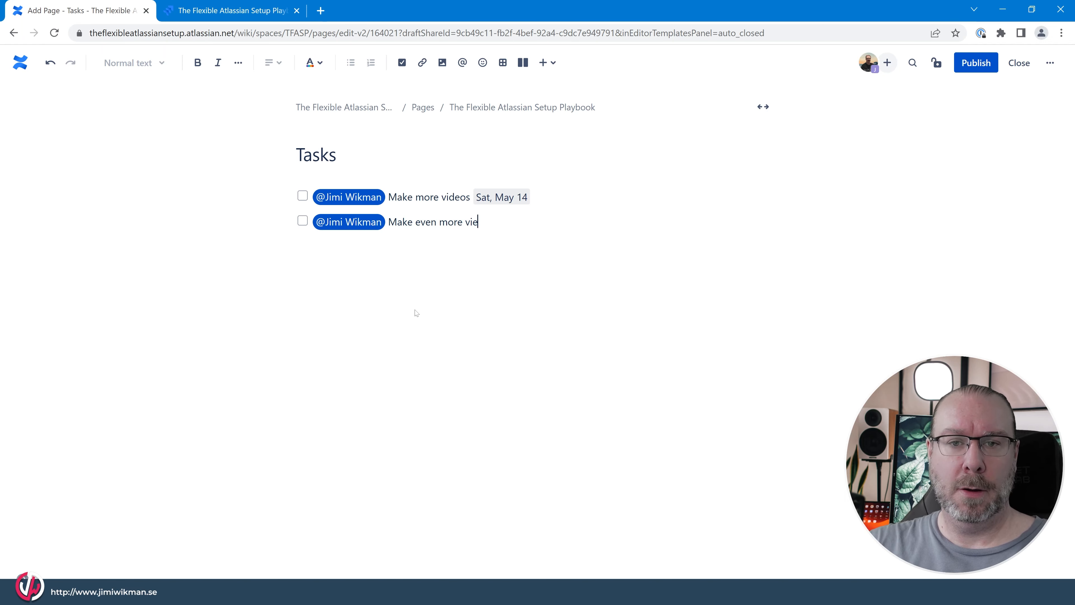
pyautogui.write('deos /')
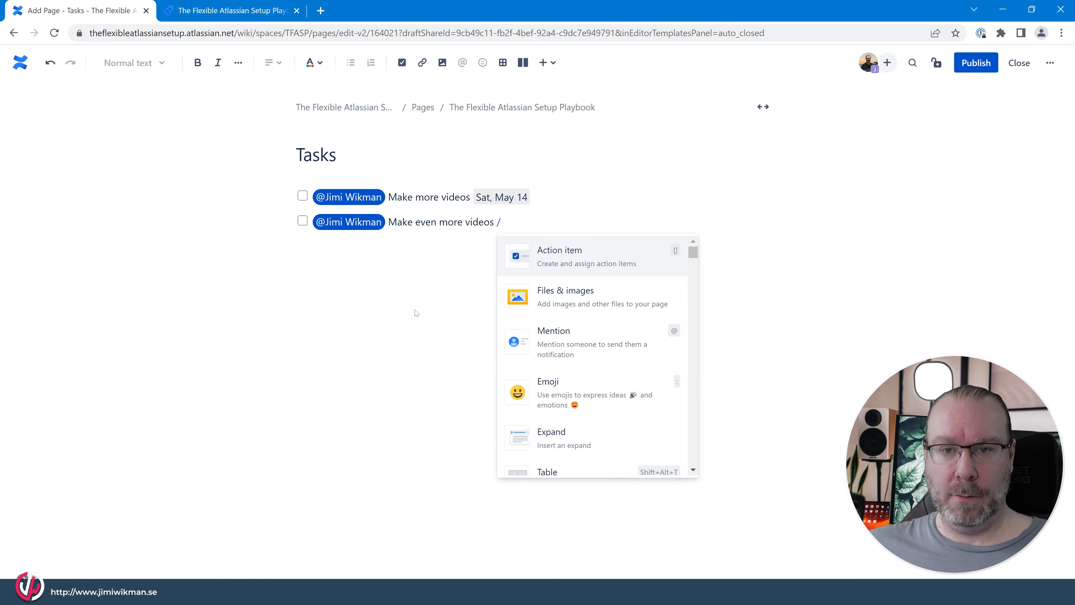
# - Give the "Make even more videos" action item a due date of May 28, 2022 and publish the page
pyautogui.write('da')
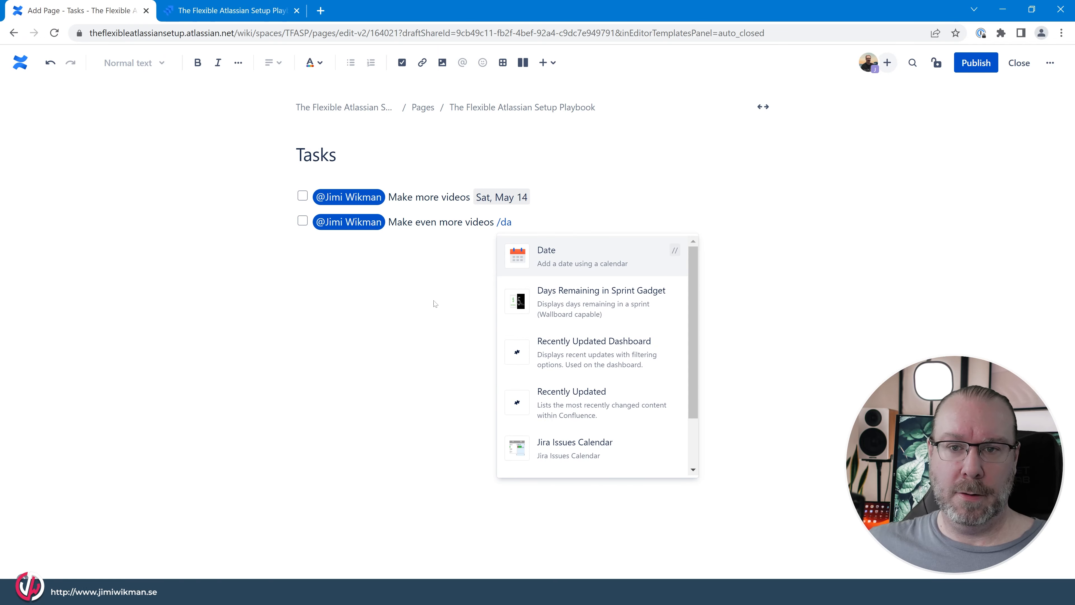
pyautogui.press('Return')
pyautogui.click(677, 419)
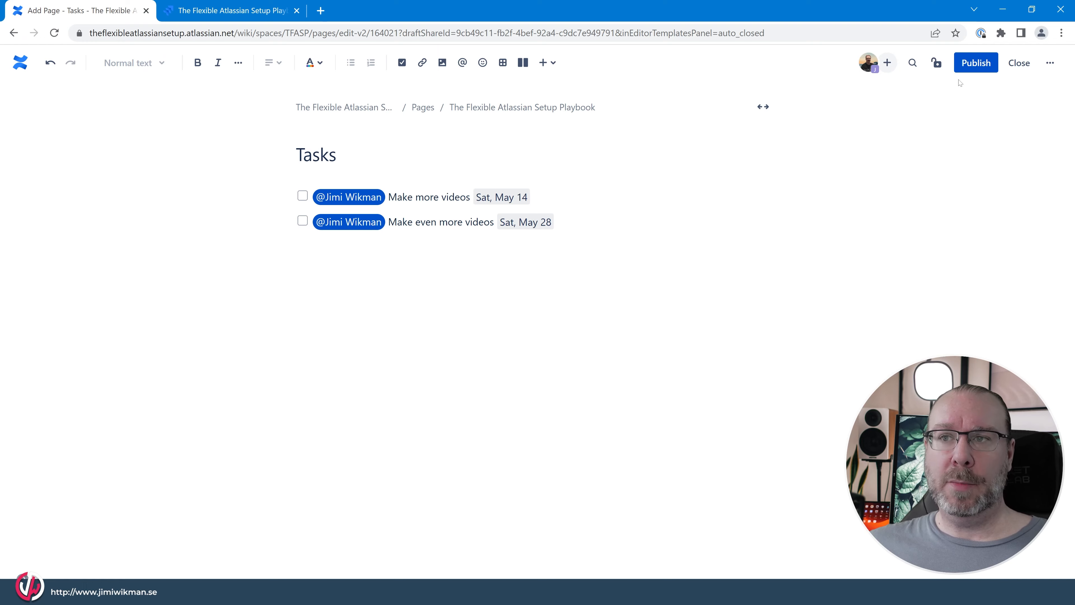
pyautogui.click(972, 65)
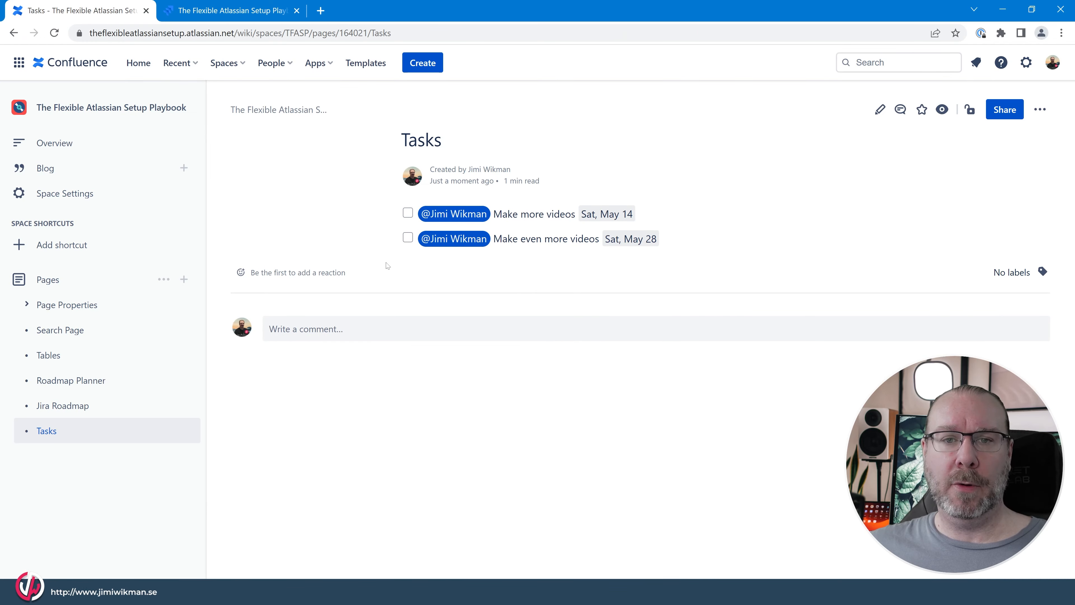
# - Check off each action item on the published page and set it back to incomplete
pyautogui.click(407, 213)
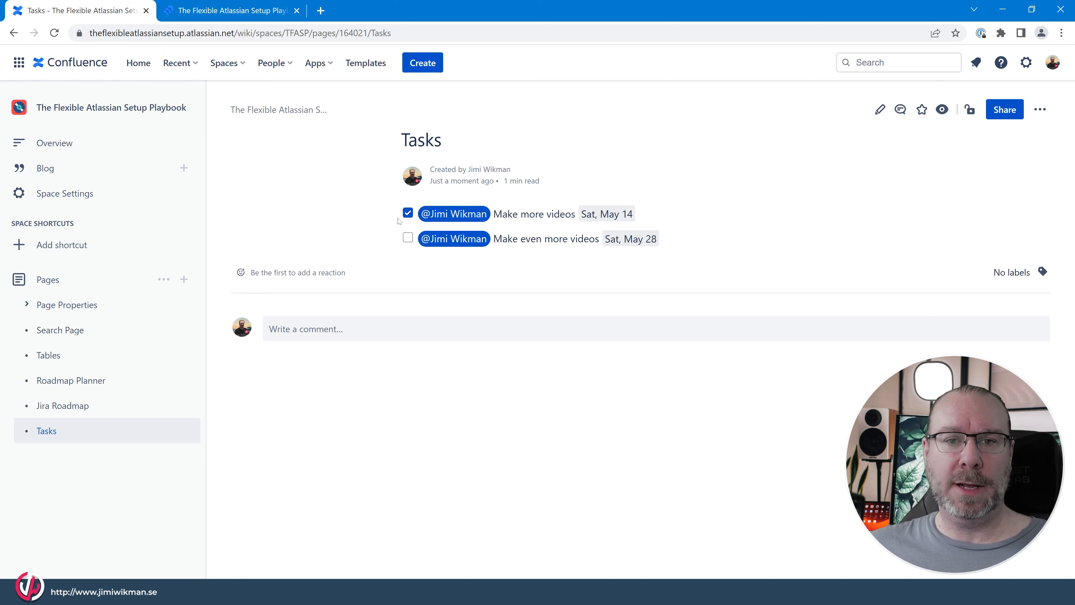
pyautogui.click(408, 213)
pyautogui.click(408, 238)
pyautogui.click(408, 238)
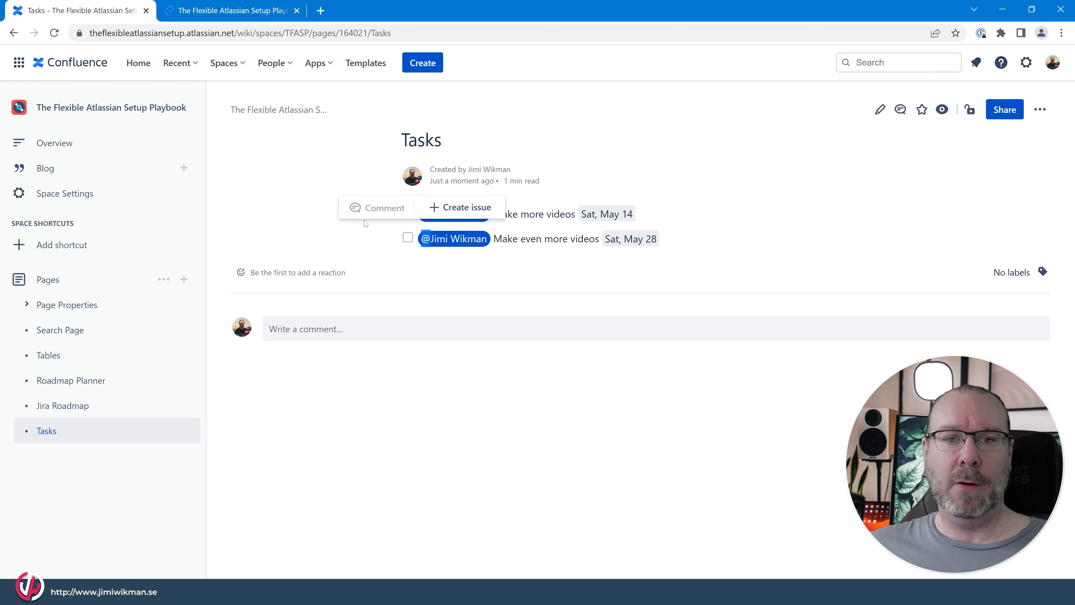
pyautogui.click(335, 234)
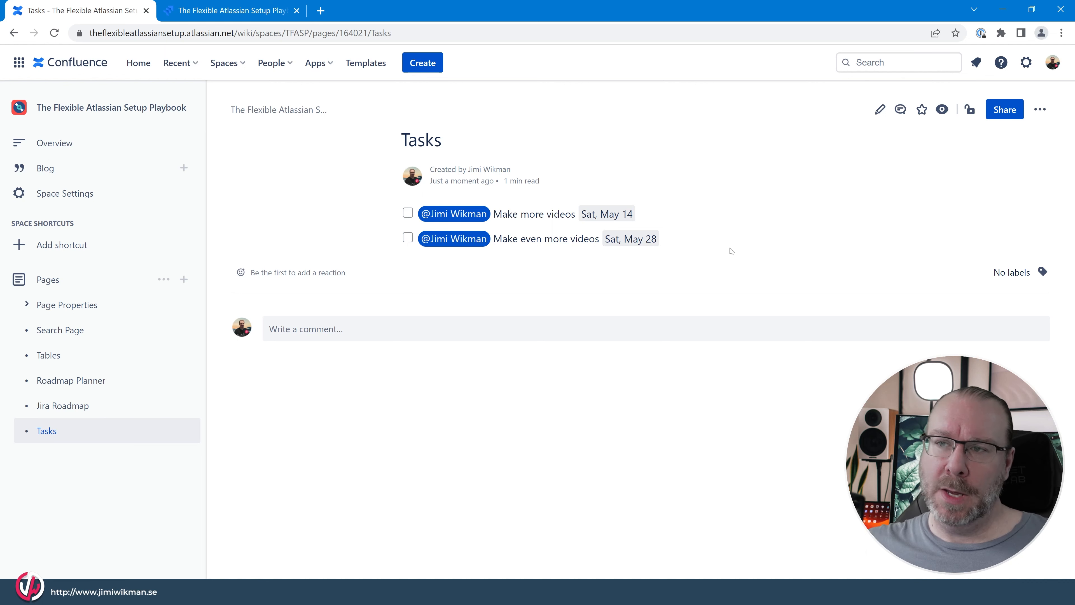
# - Open the personal task list and review the incomplete tasks assigned to me, plus the incomplete and complete tasks created by me
pyautogui.click(1052, 65)
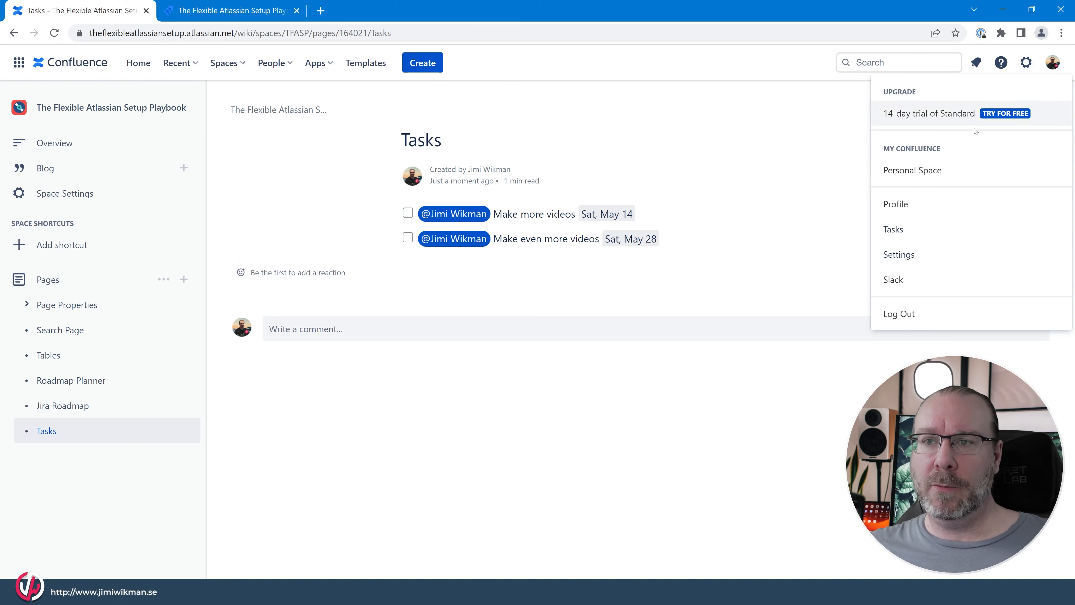
pyautogui.click(899, 232)
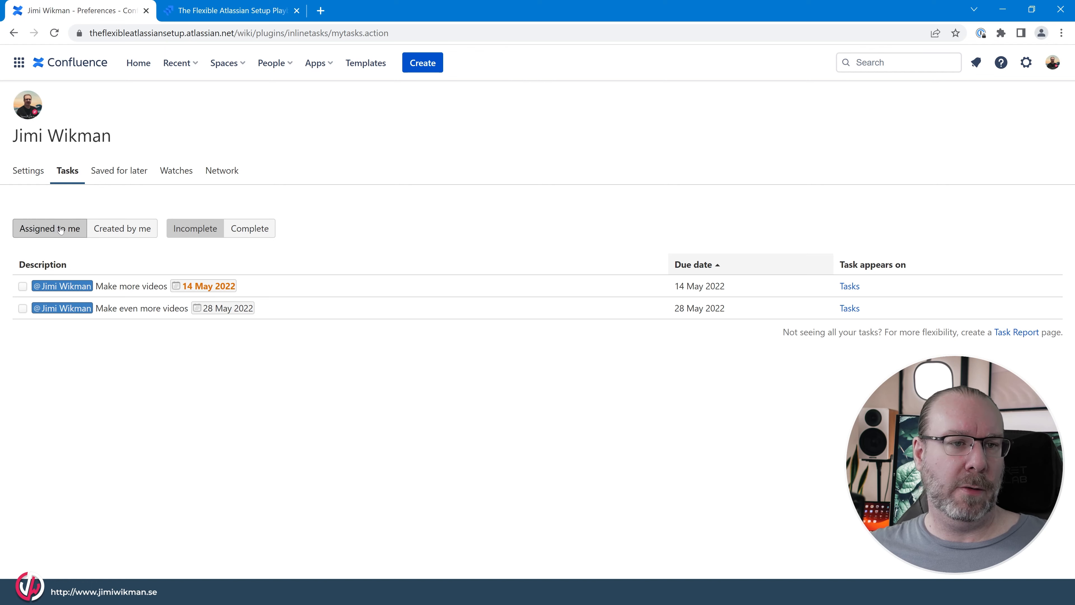
pyautogui.click(46, 232)
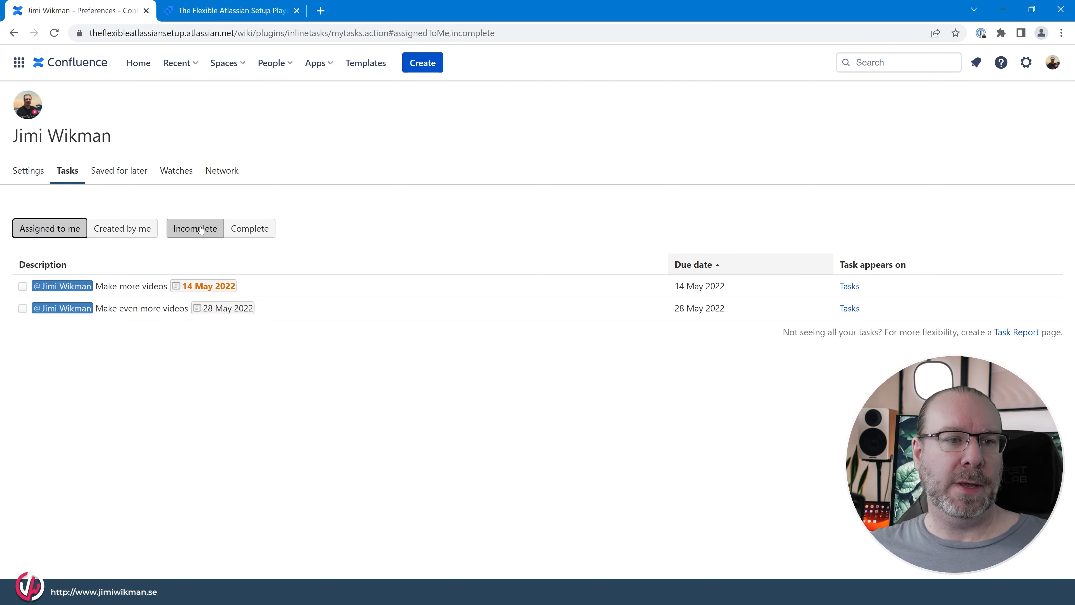
pyautogui.click(122, 231)
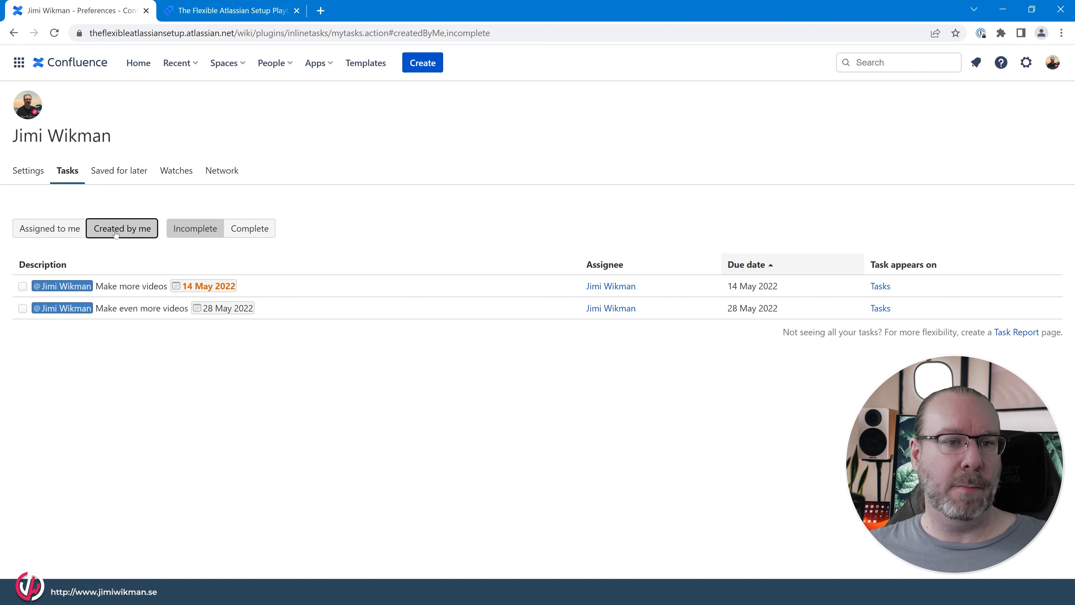
pyautogui.click(236, 229)
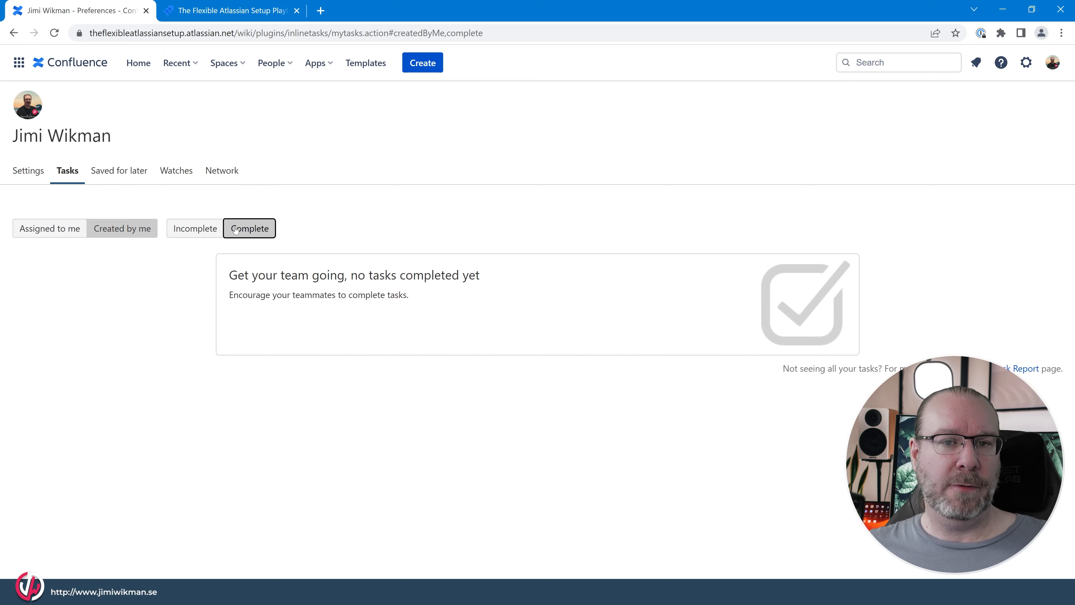
# - Mark the "Make more videos" task as complete in the list of incomplete tasks assigned to me
pyautogui.click(195, 228)
pyautogui.click(55, 229)
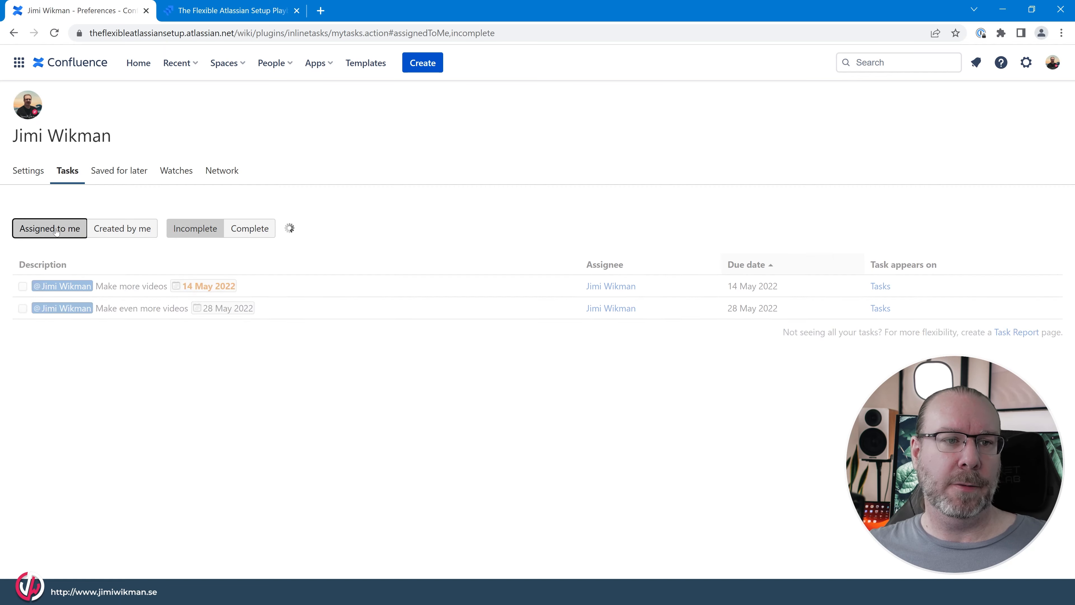
pyautogui.click(22, 286)
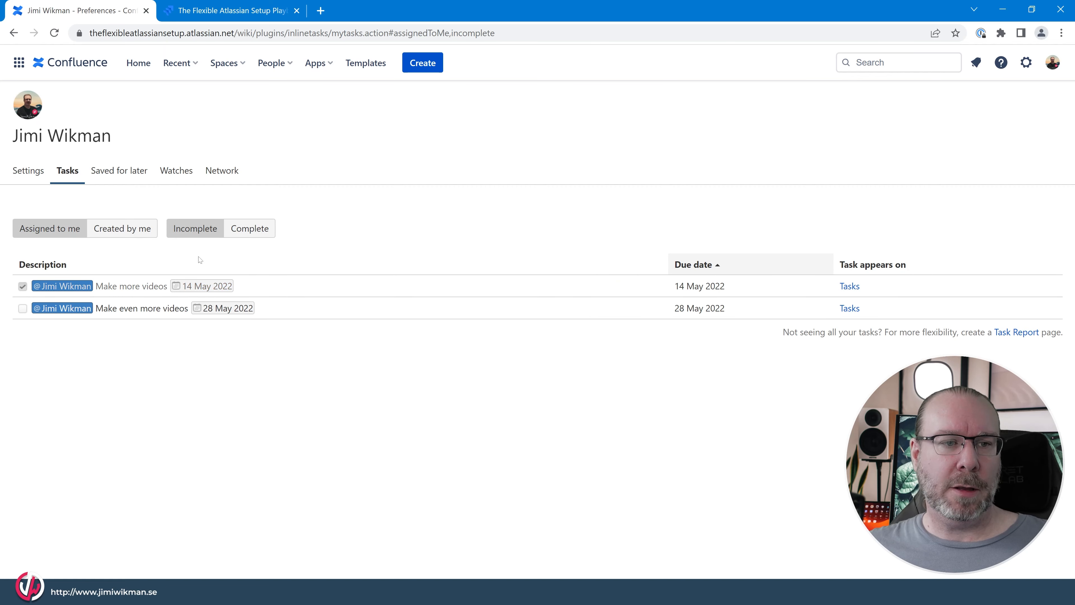
pyautogui.click(248, 230)
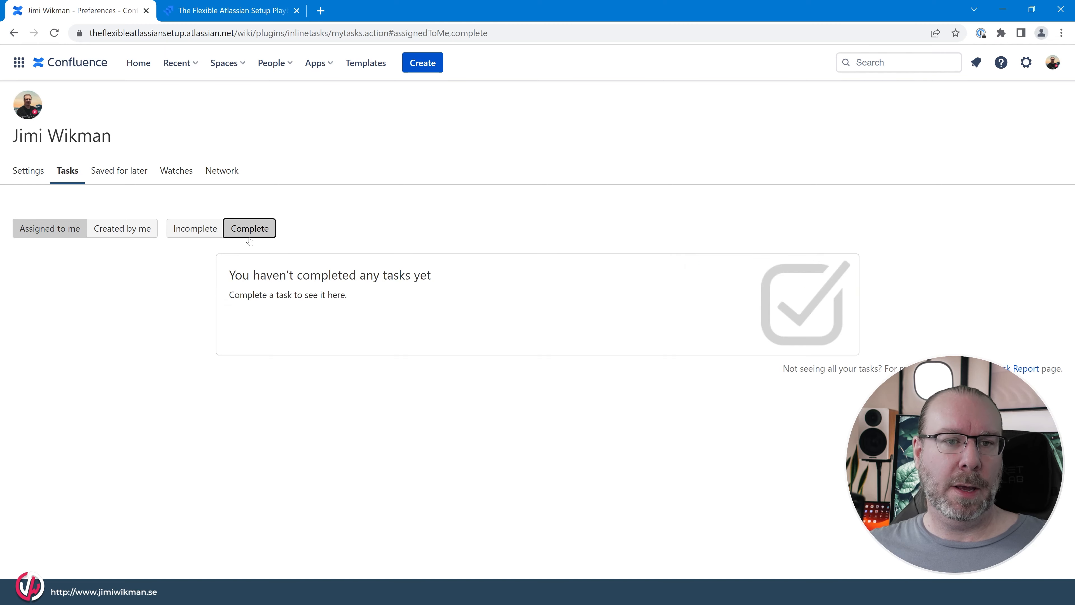
pyautogui.click(189, 228)
pyautogui.click(22, 287)
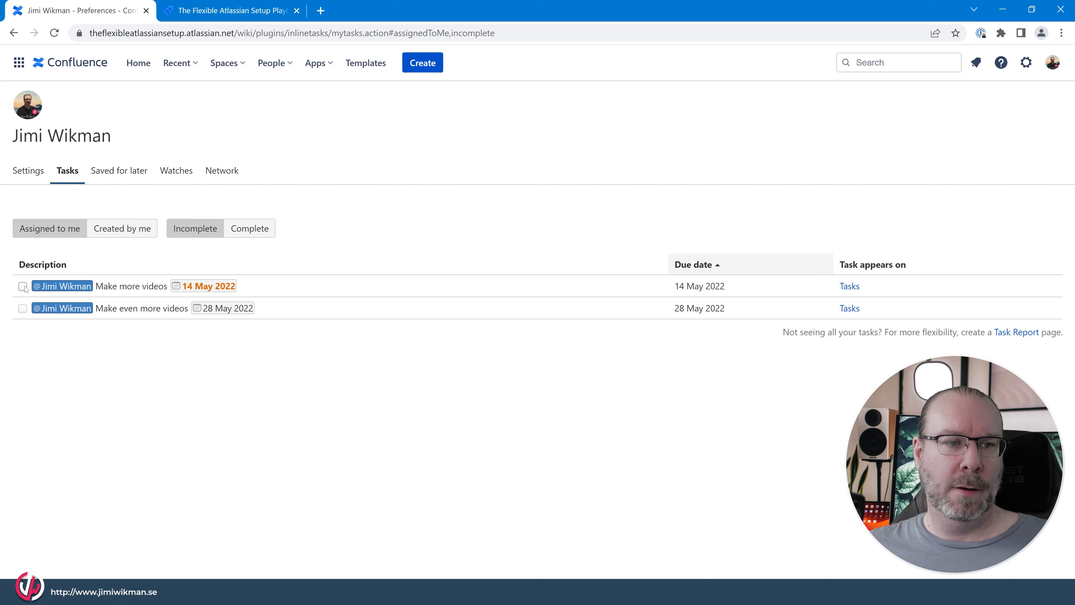
# - Compare the incomplete and complete tasks created by me, and view the completed tasks assigned to me
pyautogui.click(153, 230)
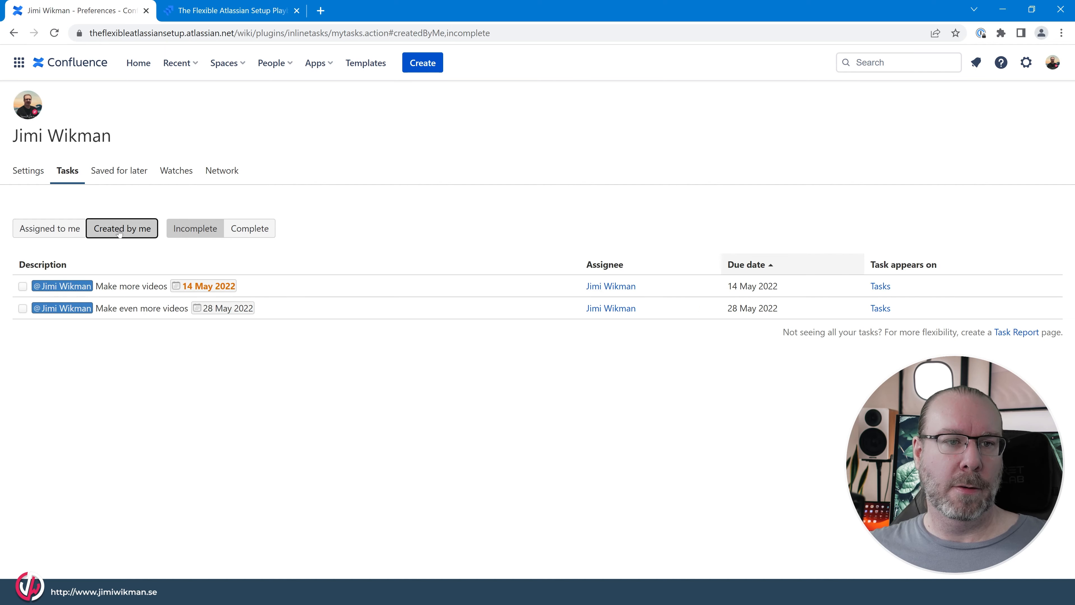
pyautogui.click(254, 228)
pyautogui.click(194, 229)
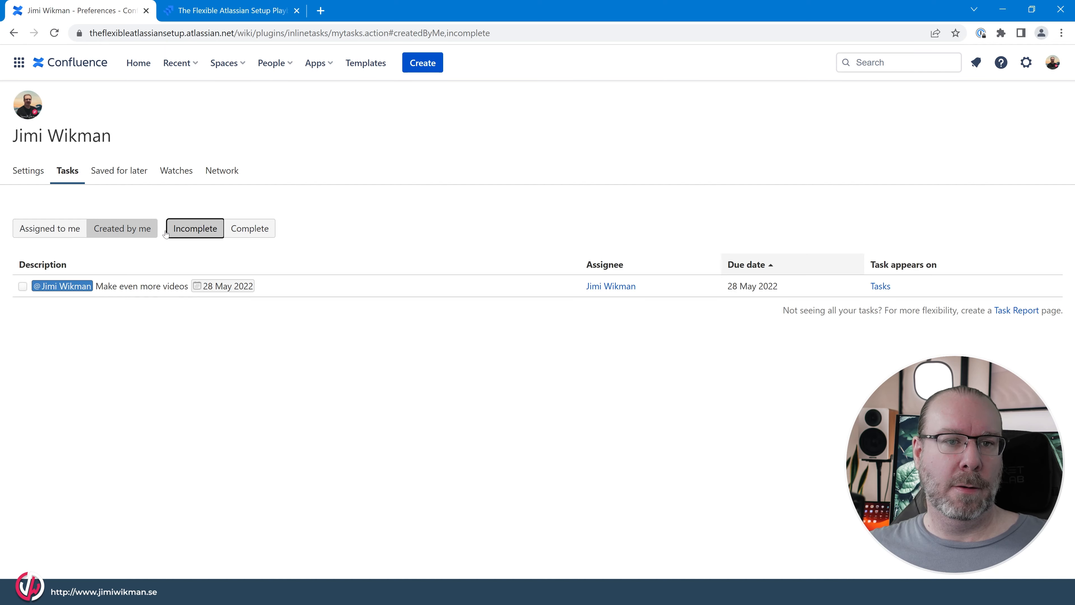
pyautogui.click(254, 229)
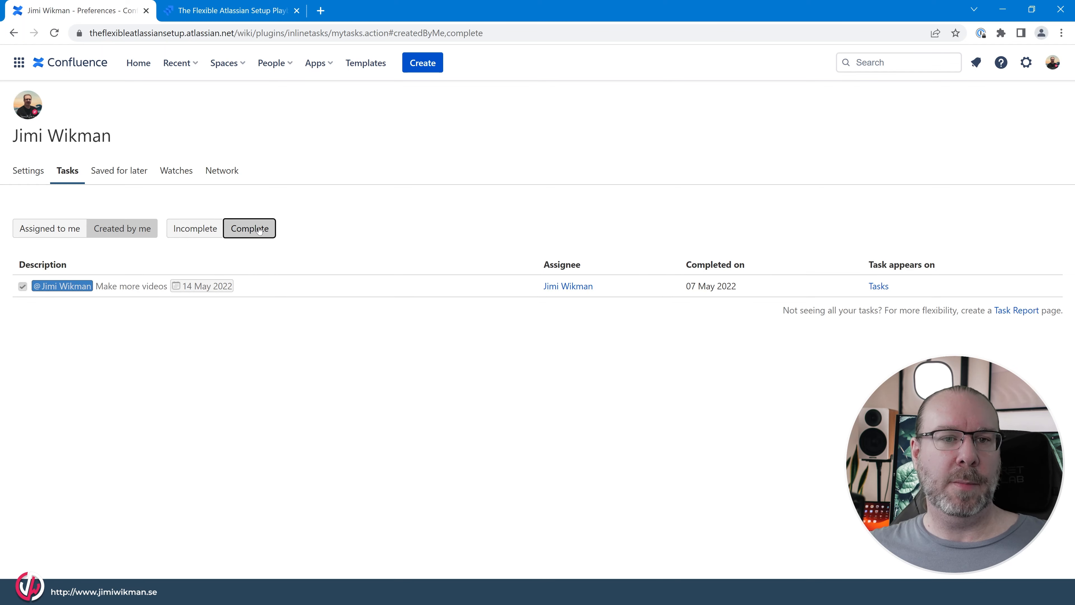
pyautogui.click(65, 227)
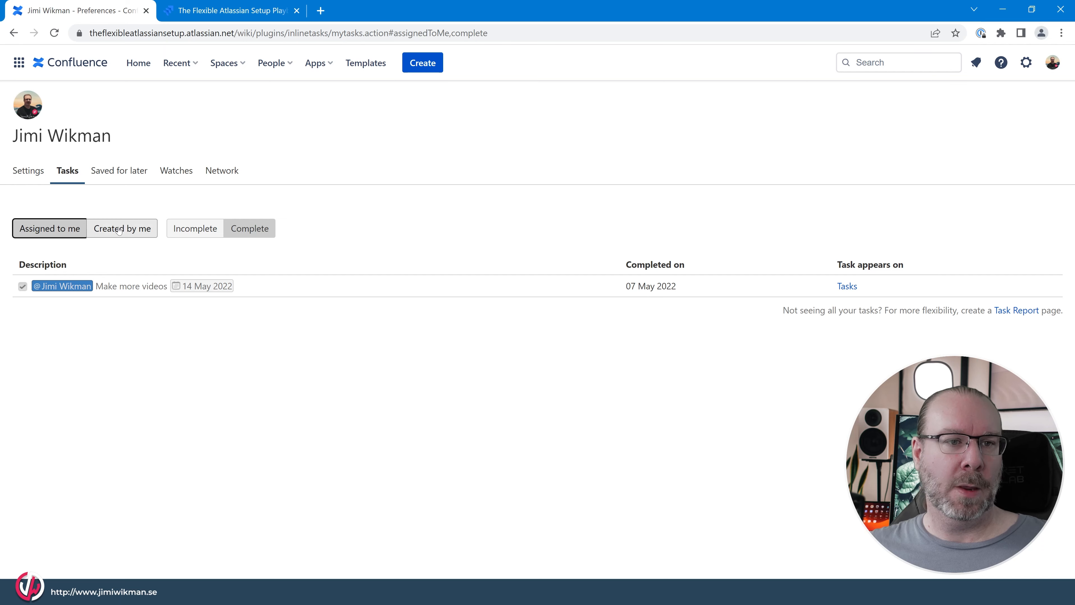
# - Review the incomplete tasks assigned to me in the personal task list
pyautogui.click(92, 231)
pyautogui.click(80, 230)
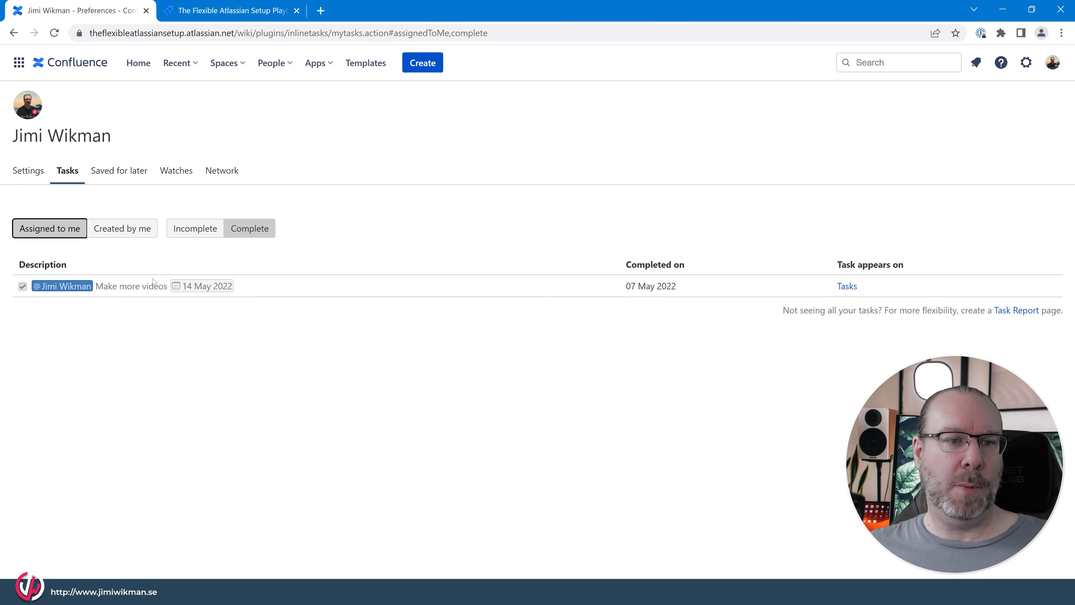
pyautogui.click(194, 231)
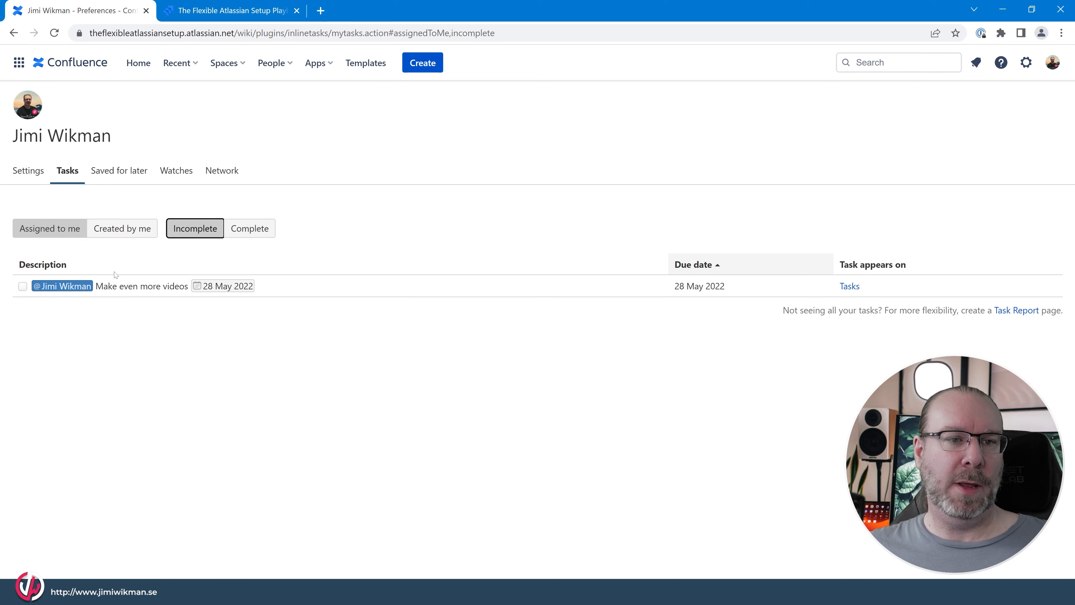
# - Open the Tasks page in The Flexible Atlassian Setup Playbook space
pyautogui.click(231, 62)
pyautogui.click(271, 140)
pyautogui.click(46, 431)
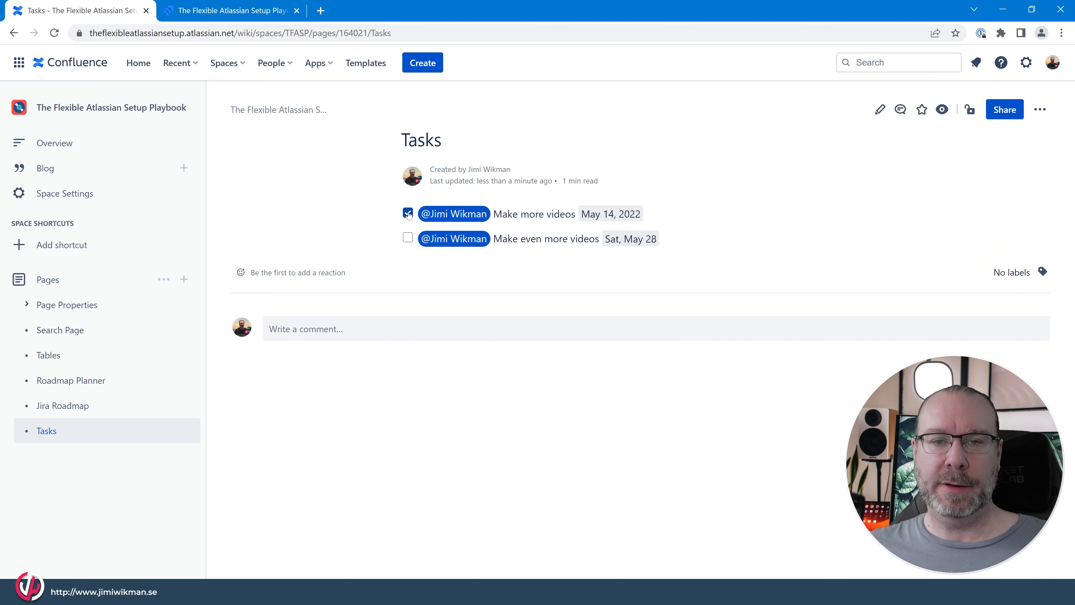
# - Check off the "Make even more videos" action item, and set both action items on the page back to incomplete
pyautogui.click(407, 237)
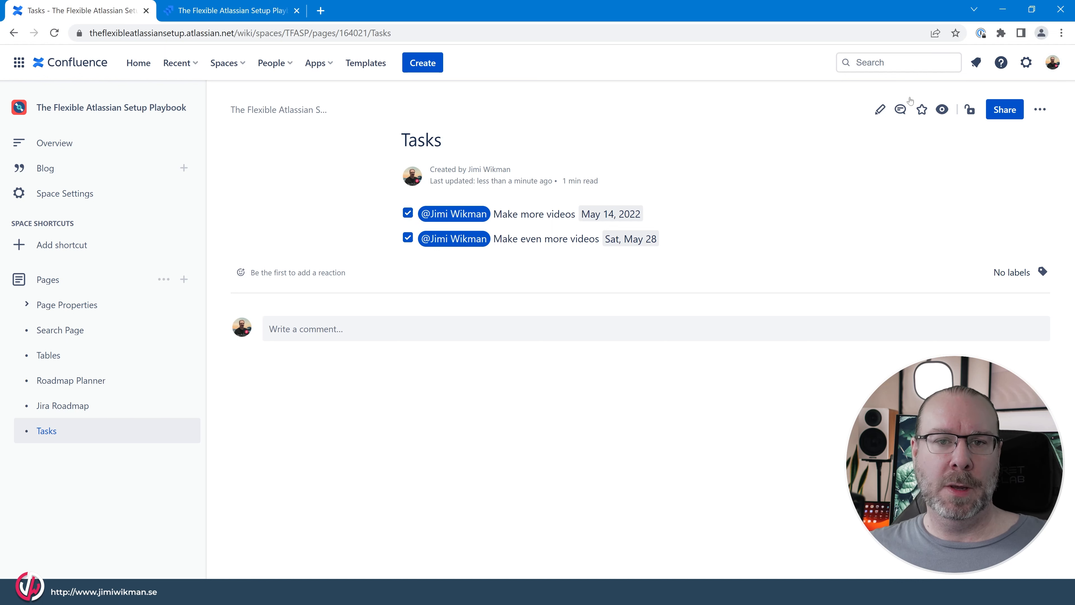
pyautogui.click(408, 214)
pyautogui.click(412, 238)
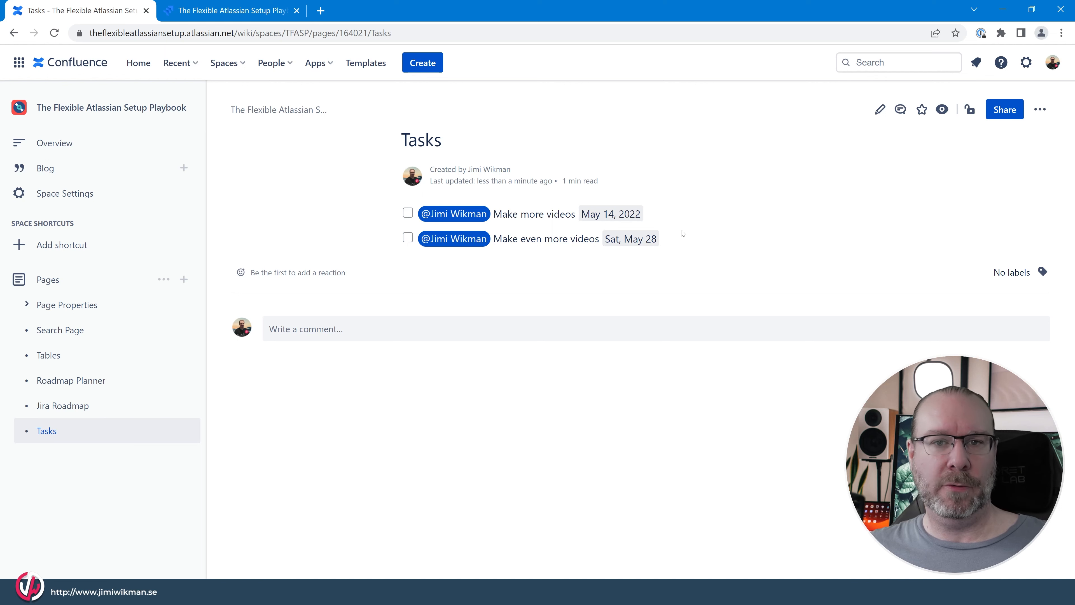
# - Edit the Tasks page and insert a Task report below the action items, covering The Flexible Atlassian Setup Playbook space
pyautogui.press('Tab')
pyautogui.click(814, 165)
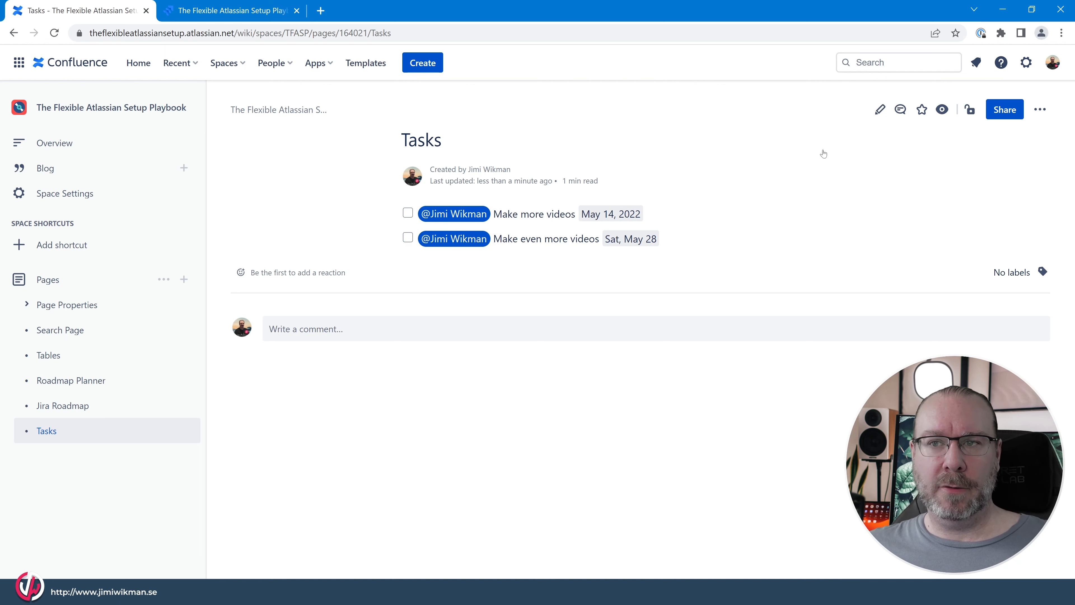
pyautogui.press('e')
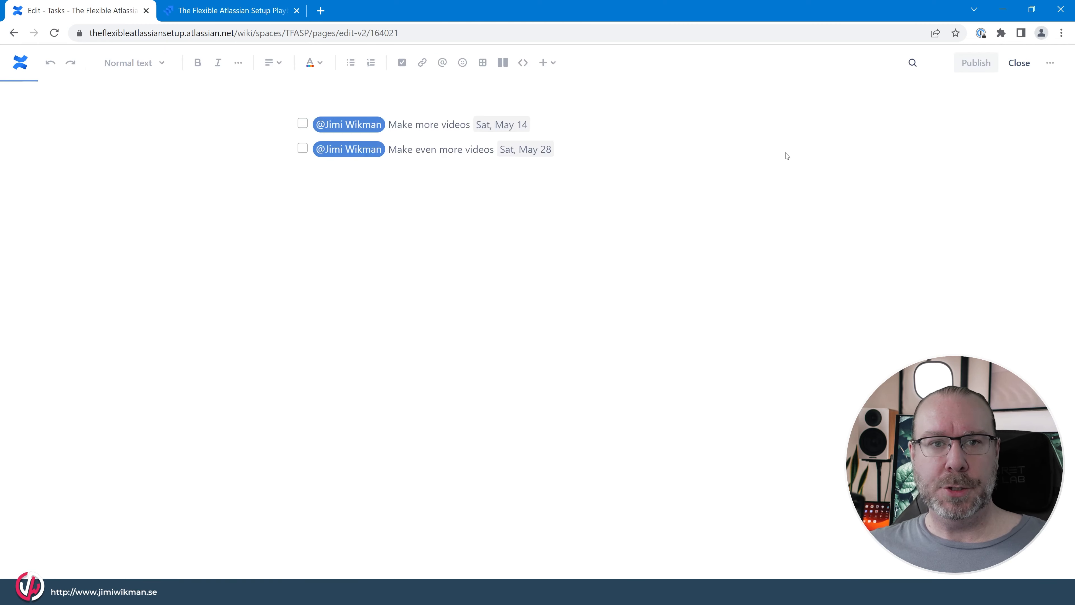
pyautogui.click(607, 268)
pyautogui.write('/task')
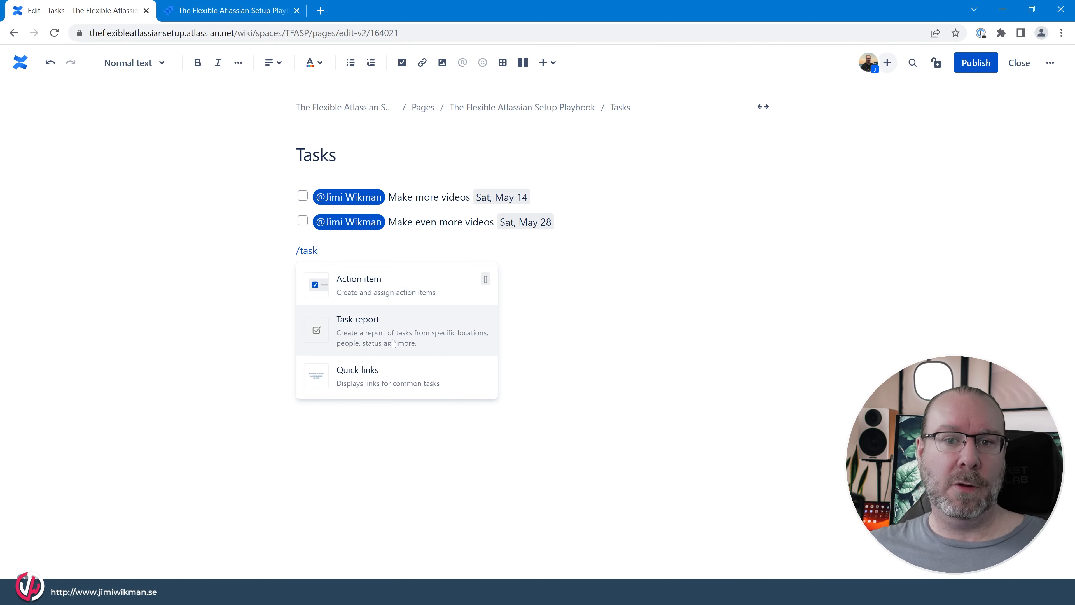
pyautogui.click(392, 341)
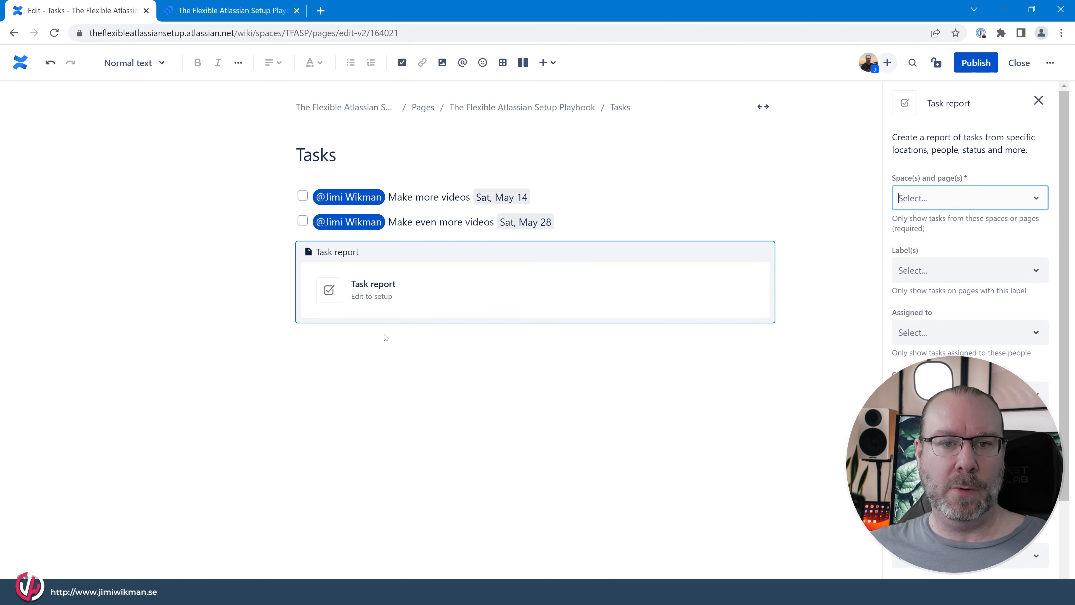
pyautogui.click(961, 201)
pyautogui.click(936, 253)
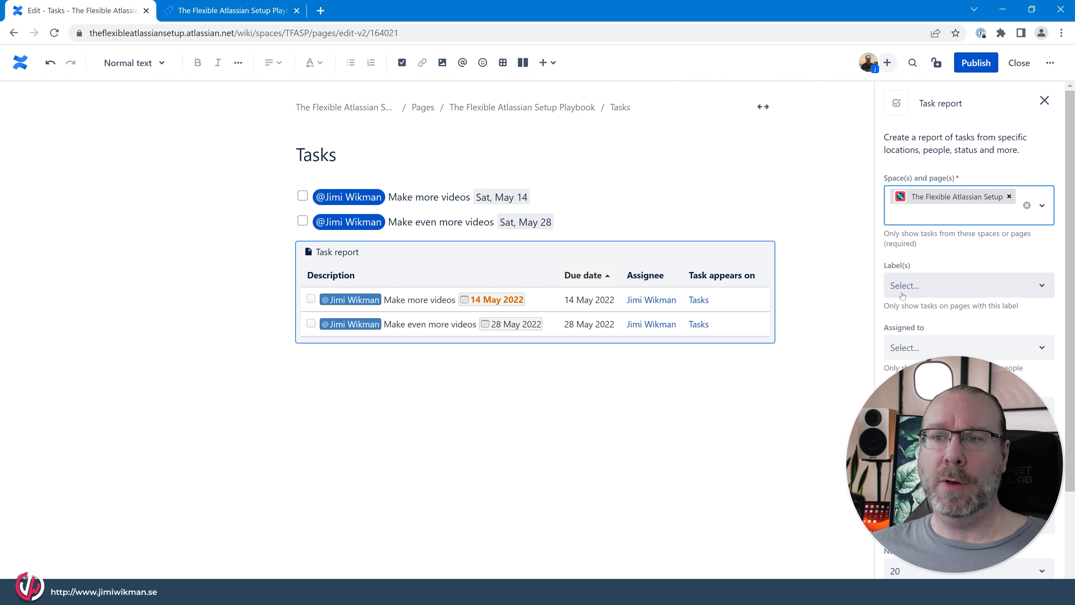
# - Try filtering the task report by an assignee, and clear the assignee filter again
pyautogui.click(911, 350)
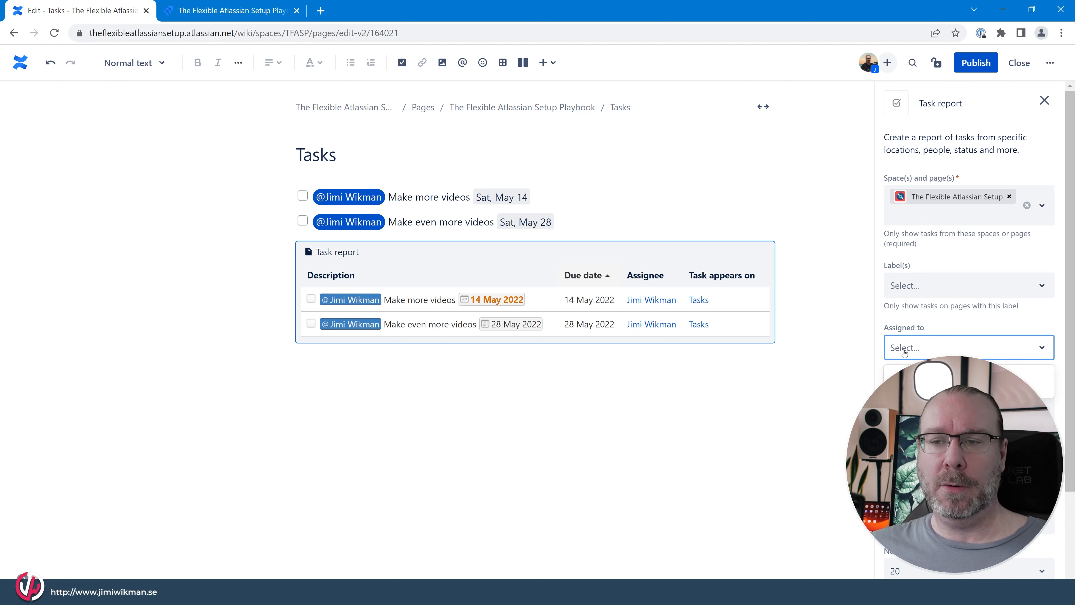
pyautogui.write('@')
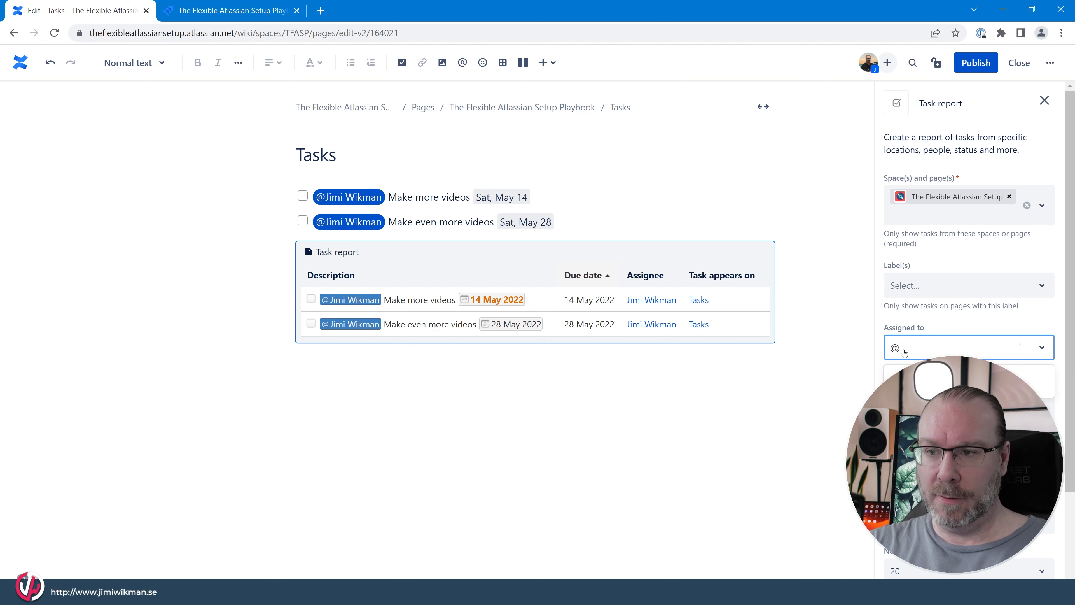
pyautogui.click(940, 379)
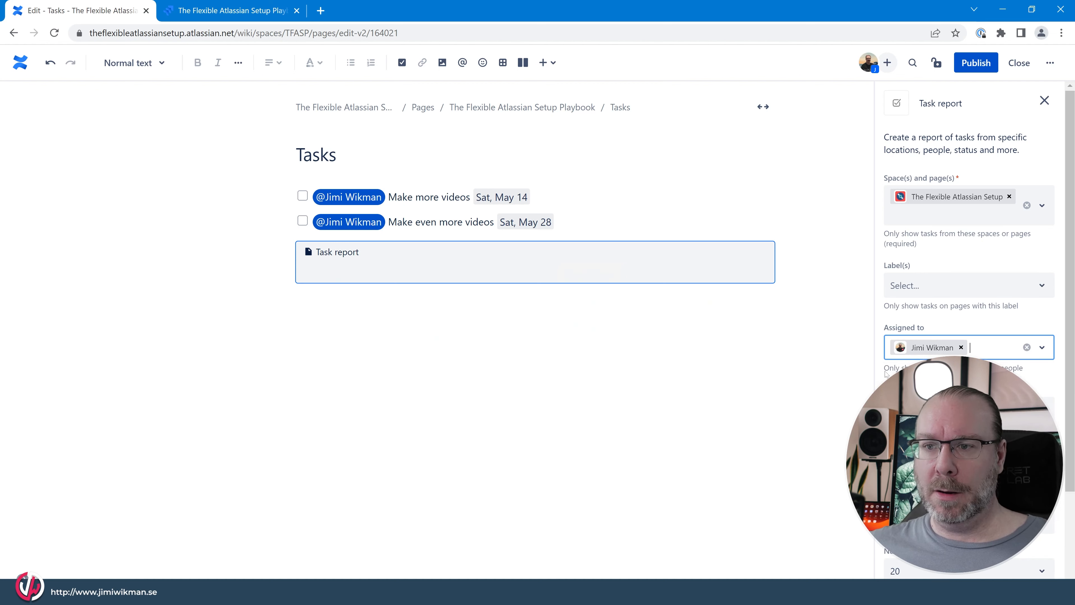
pyautogui.click(960, 347)
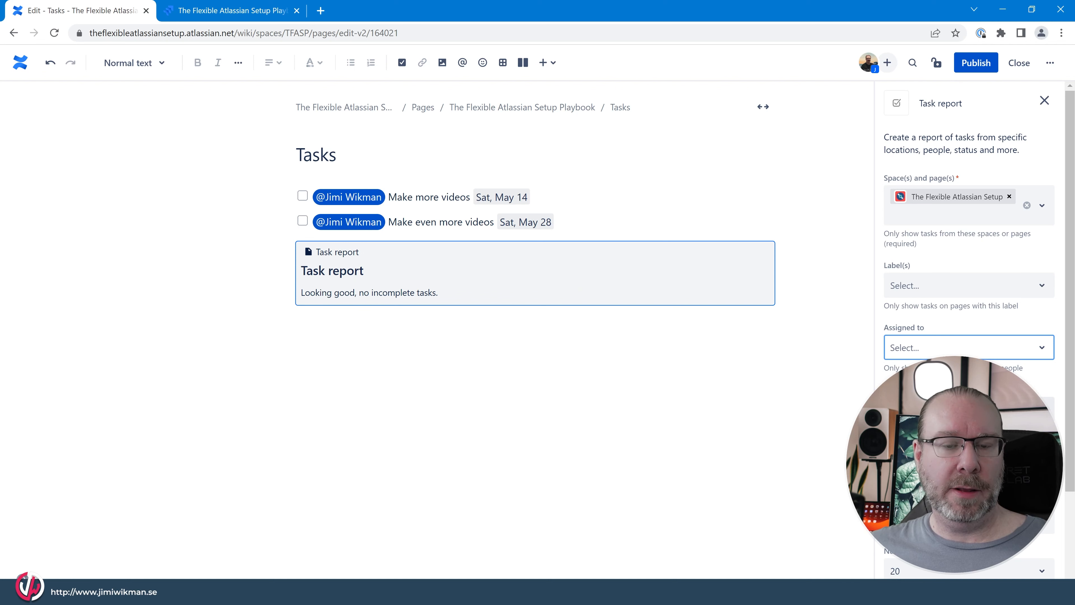
# - Examine the task report's remaining filter and display settings, including the created-after date, task status and sort field
pyautogui.scroll(-3, 969, 296)
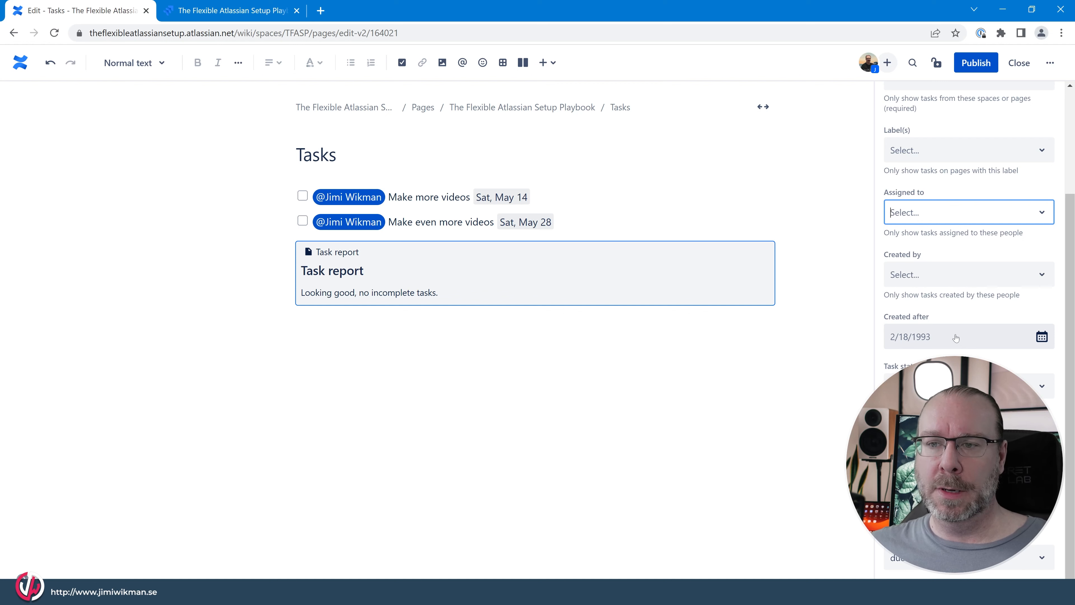
pyautogui.click(965, 386)
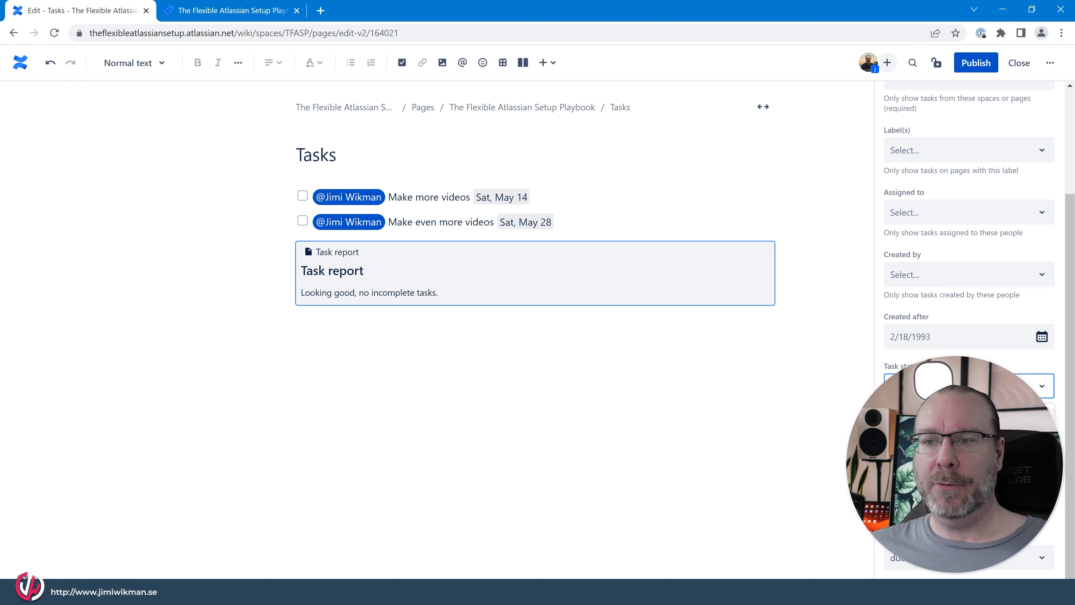
pyautogui.click(857, 381)
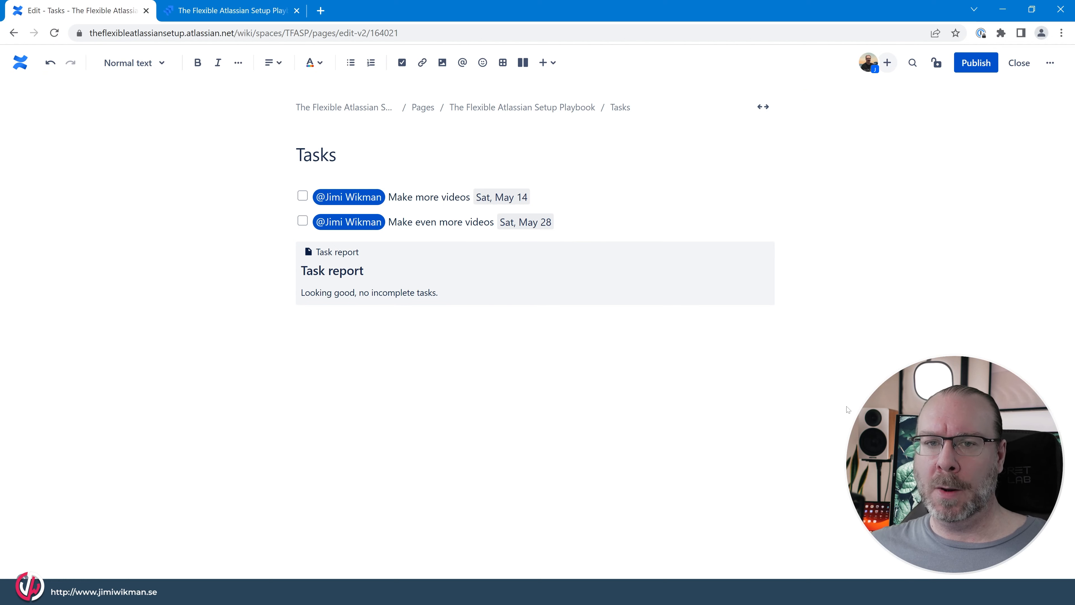
pyautogui.click(545, 266)
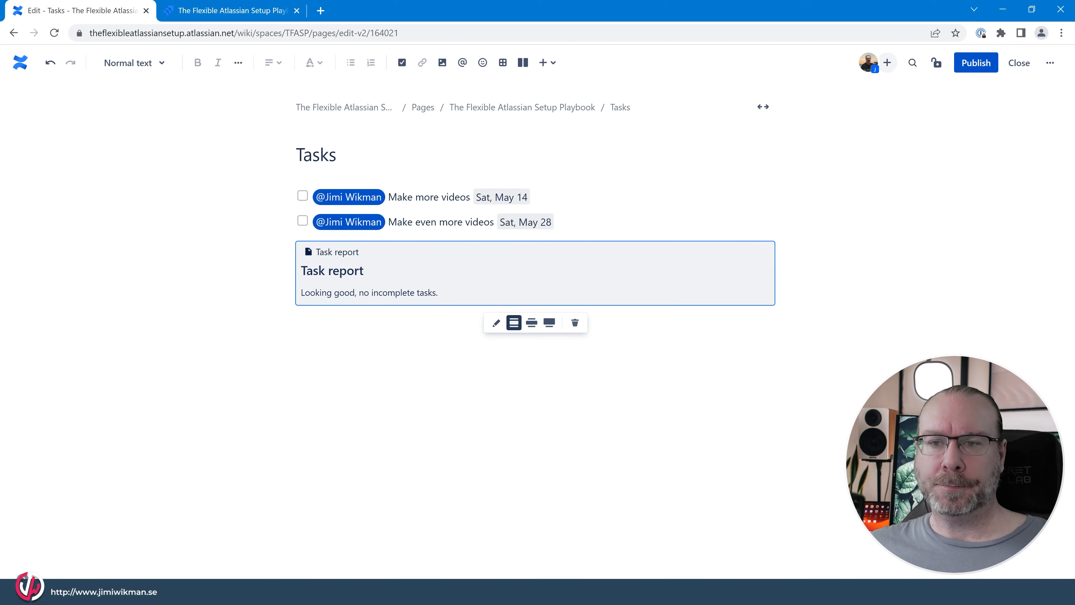
pyautogui.click(499, 325)
pyautogui.scroll(-3, 969, 296)
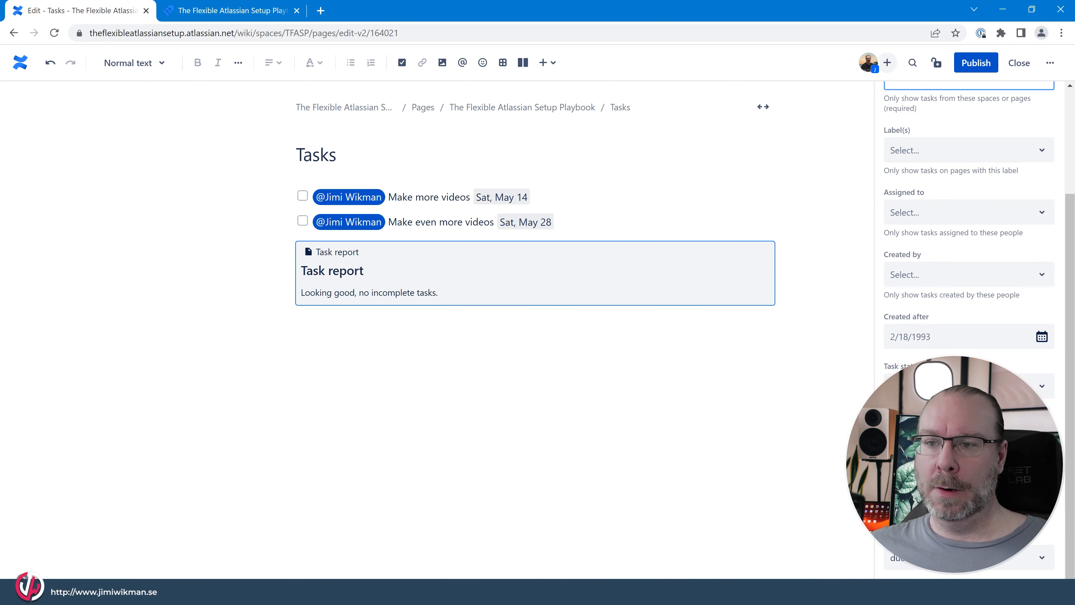
pyautogui.click(969, 435)
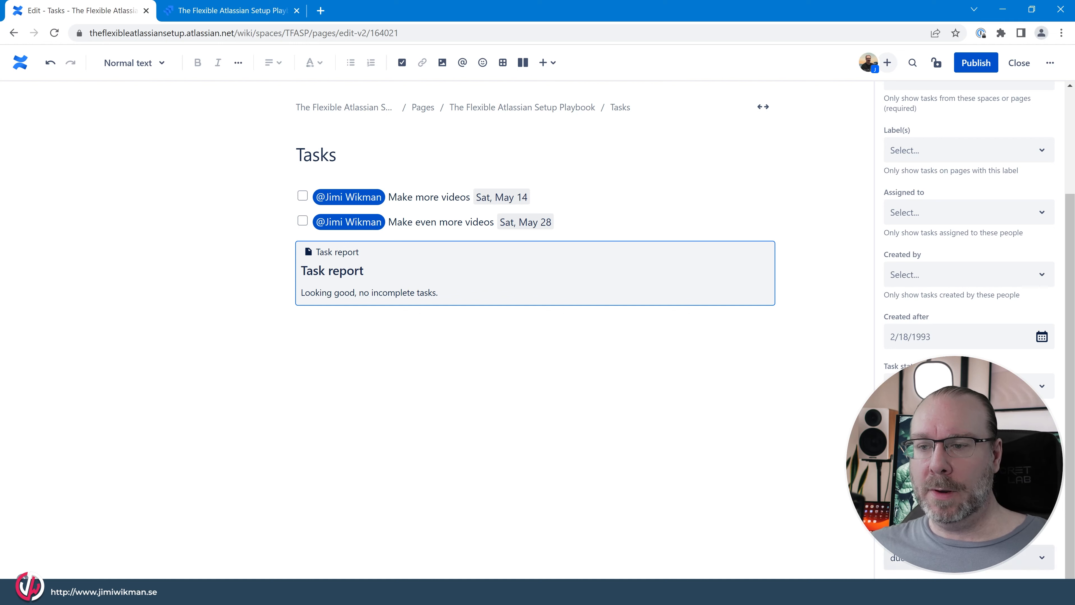
pyautogui.click(969, 557)
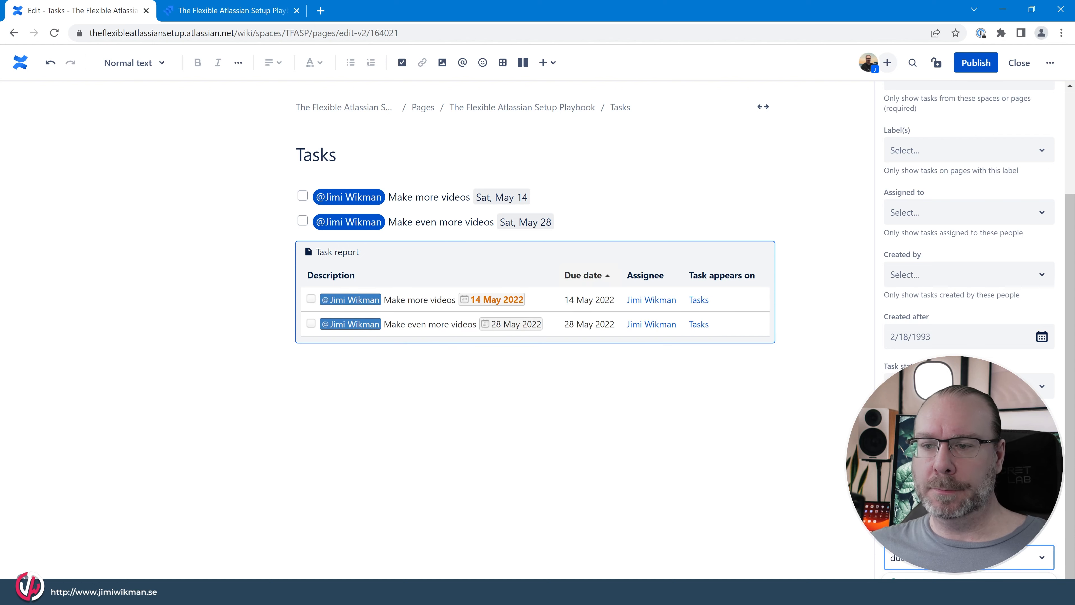
pyautogui.click(1042, 559)
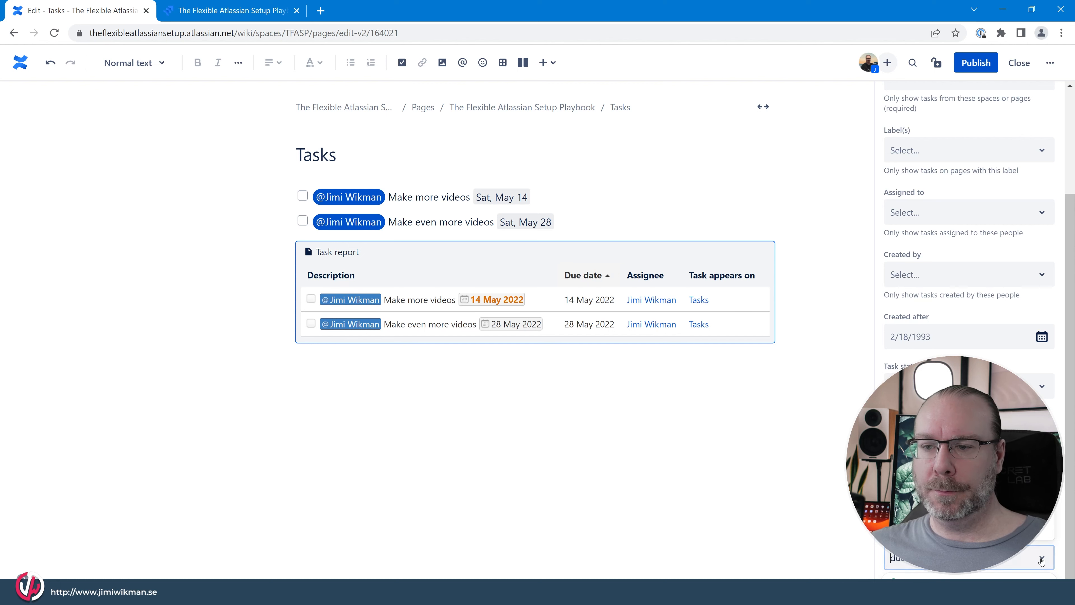
pyautogui.click(859, 533)
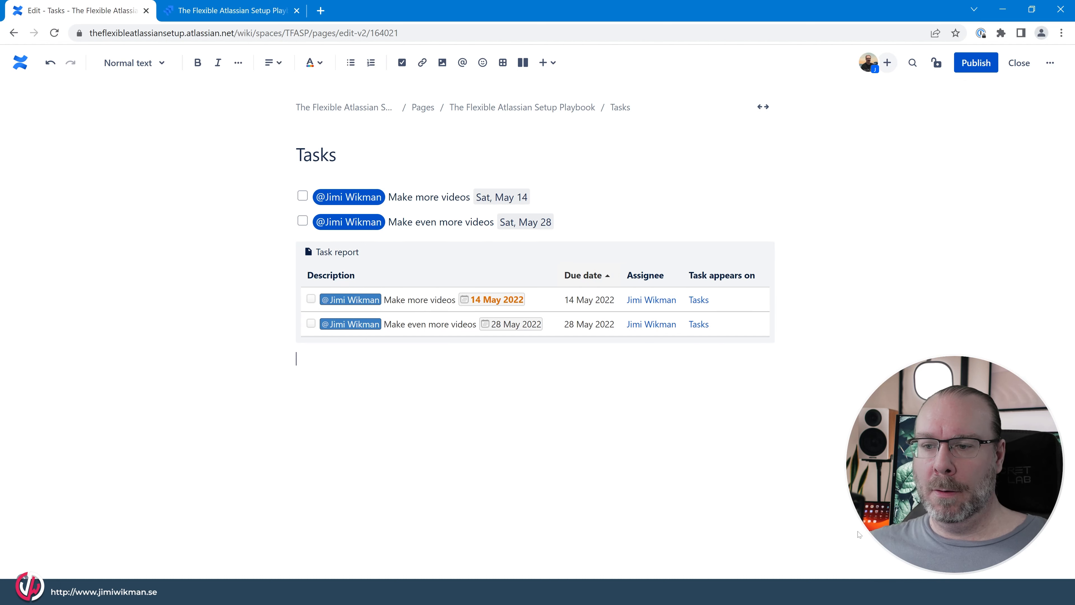
# - Reverse the task report's due date sort order and publish the page
pyautogui.click(479, 265)
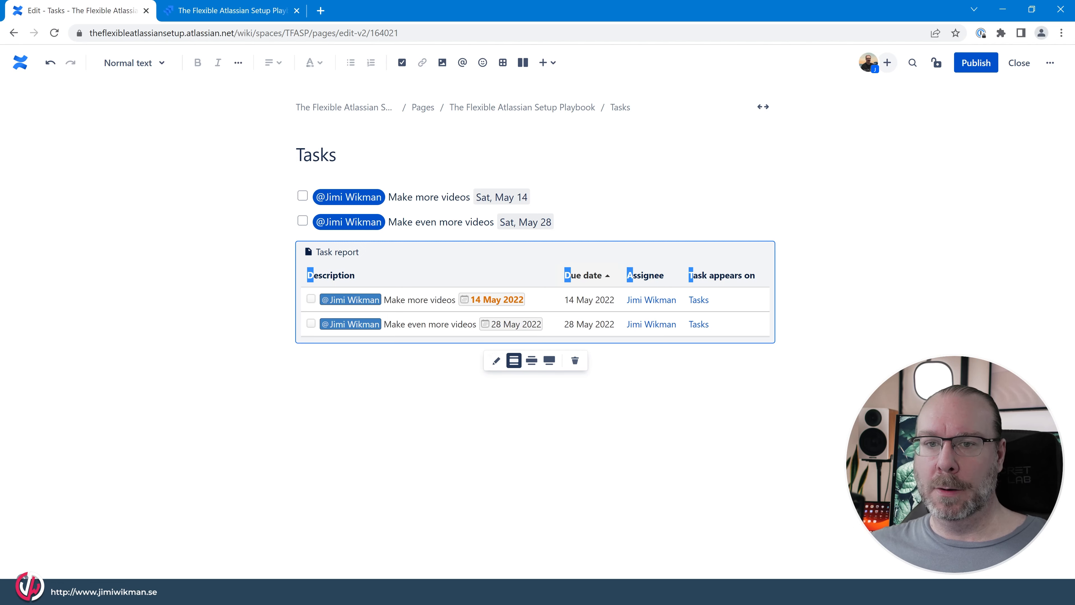
pyautogui.click(496, 362)
pyautogui.scroll(-3, 969, 297)
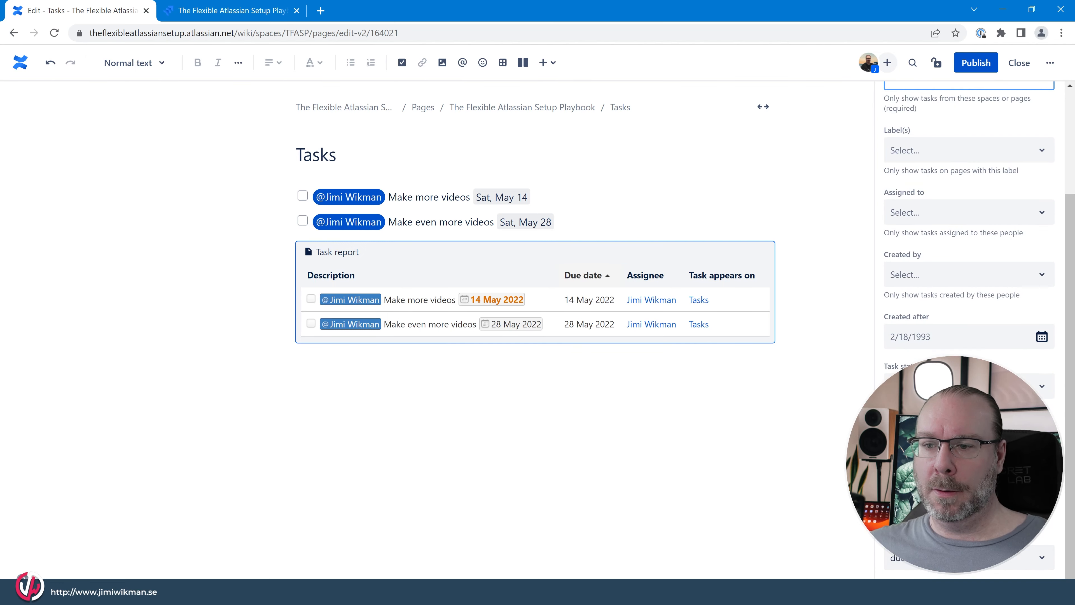
pyautogui.click(889, 587)
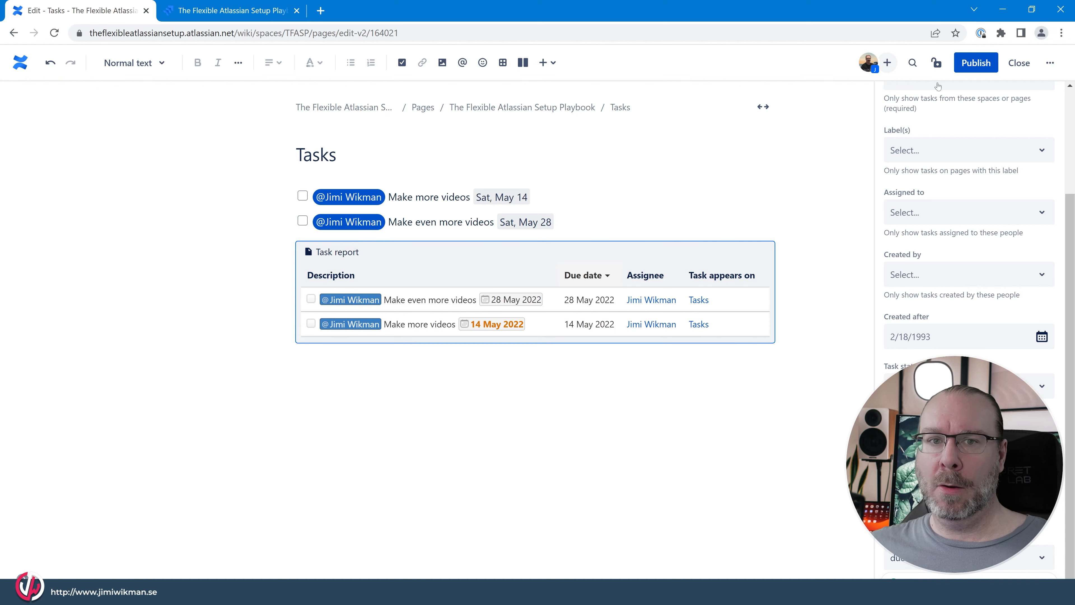
pyautogui.click(975, 63)
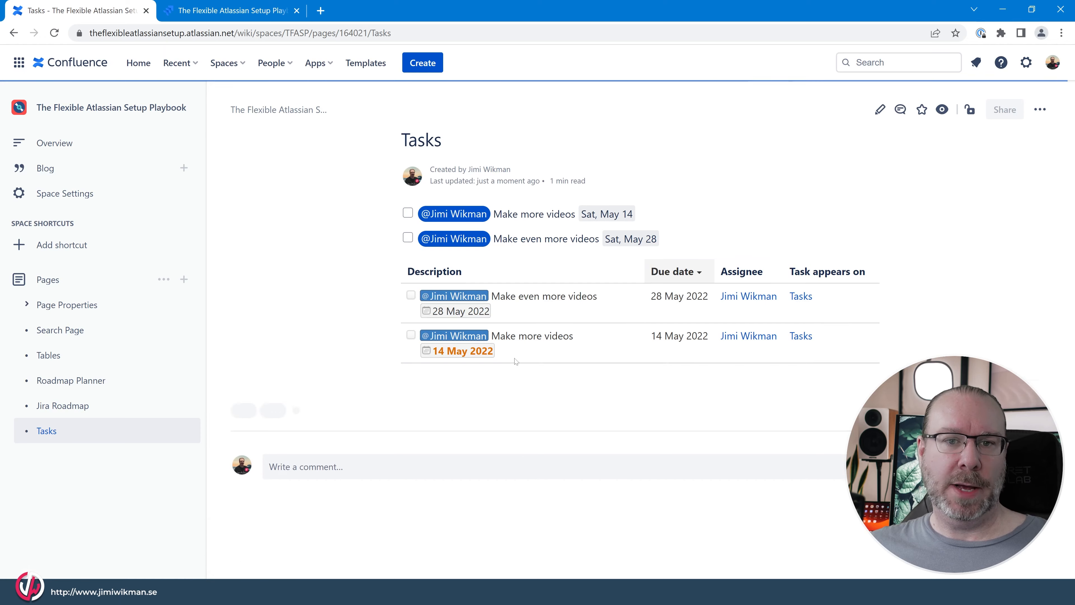
# - Sort the published task report by due date, assignee and the page each task appears on, ending with due date ascending
pyautogui.click(703, 276)
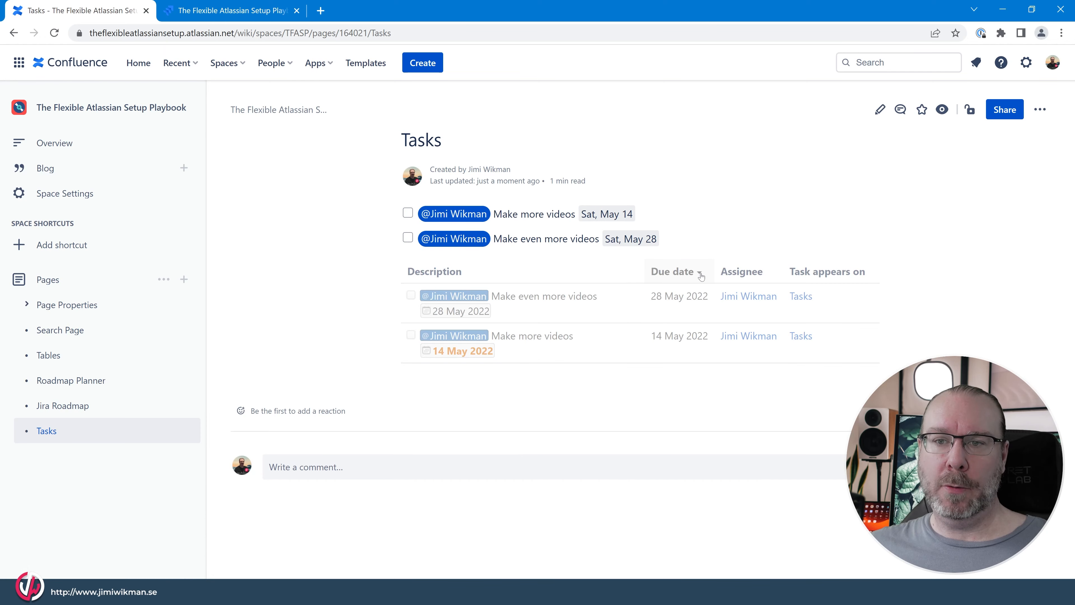
pyautogui.click(757, 272)
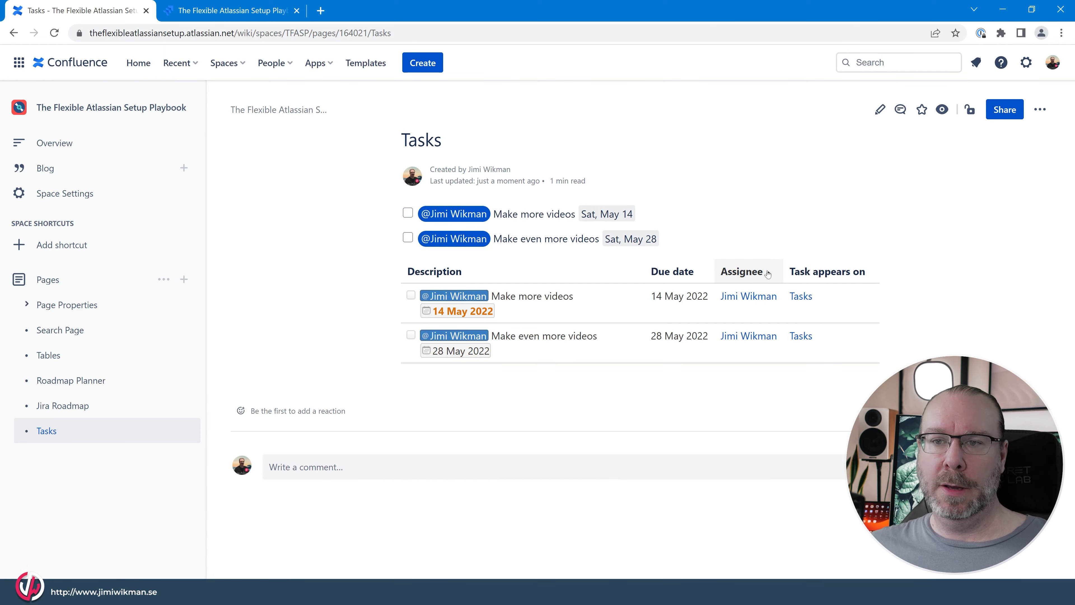
pyautogui.click(853, 271)
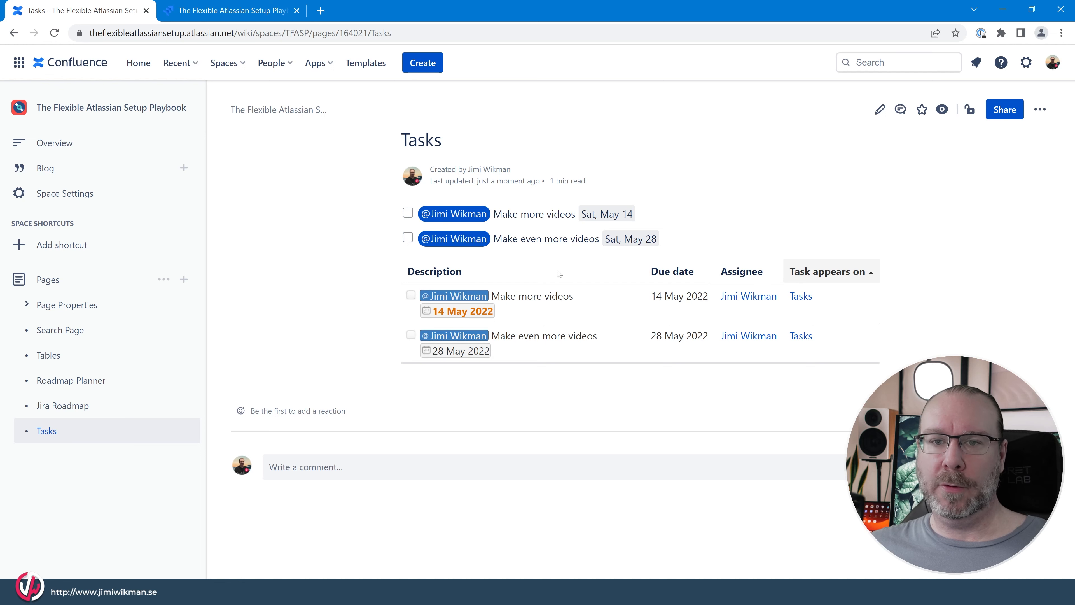
pyautogui.click(698, 275)
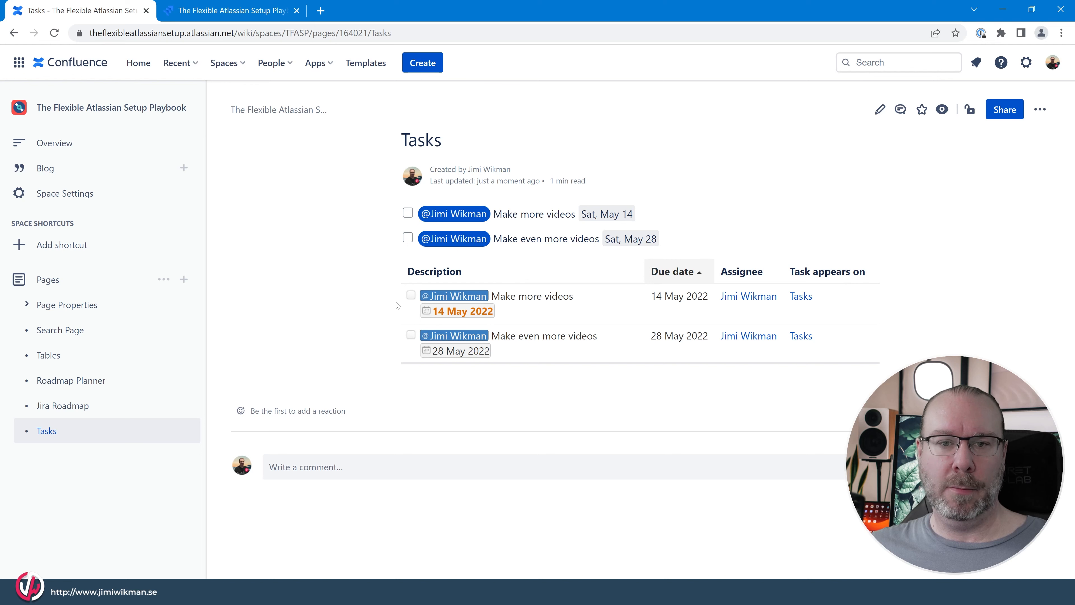
# - Mark "Make more videos" as complete in the task report and reload the page
pyautogui.click(410, 294)
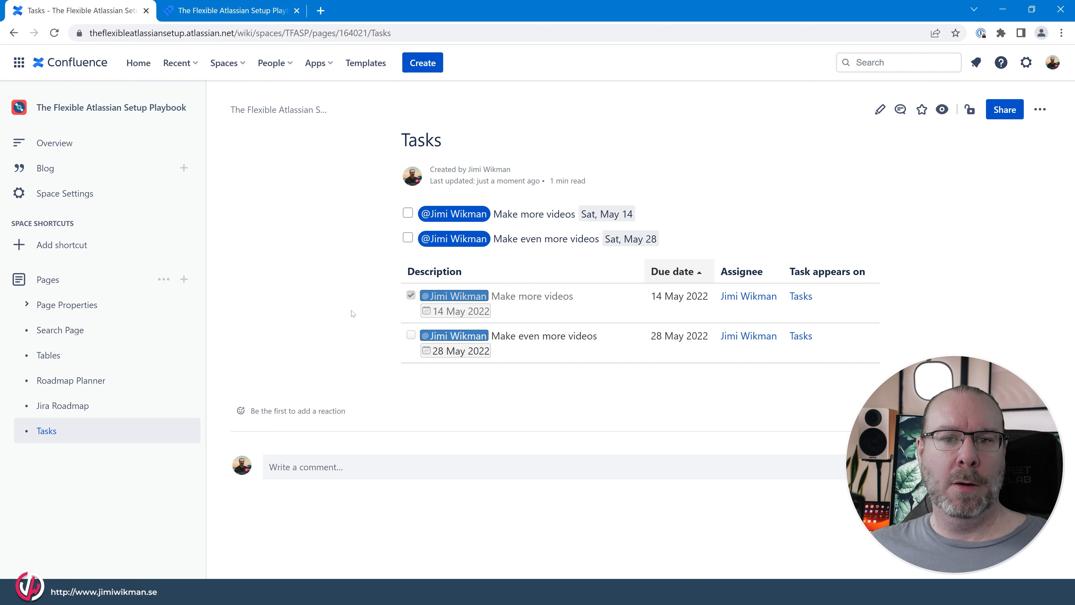
pyautogui.press('F5')
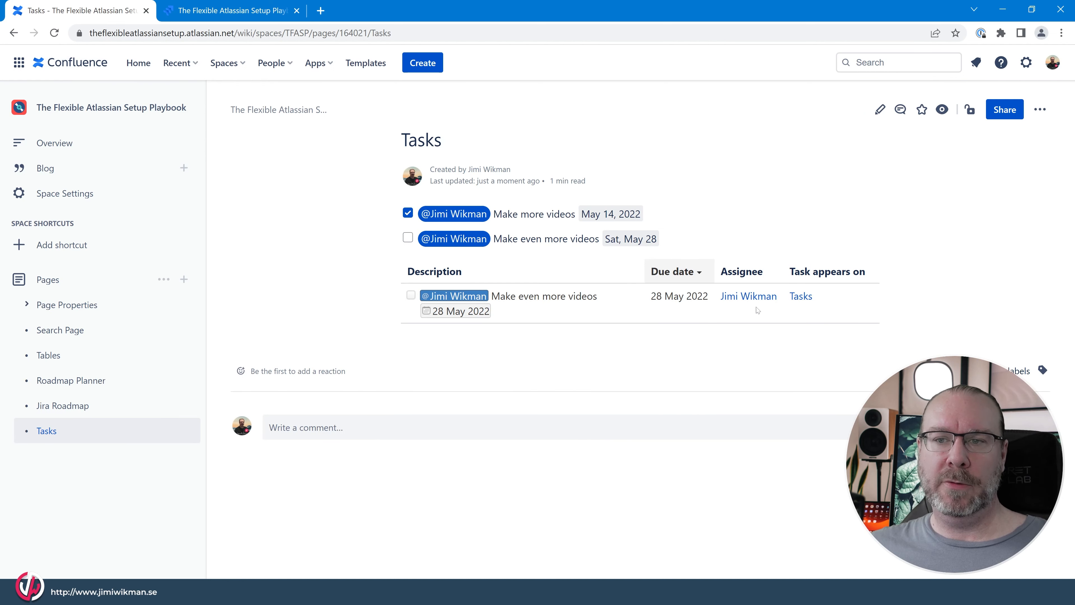
# - Set the "Make more videos" action item back to incomplete and reload the page to refresh the task report
pyautogui.click(407, 213)
pyautogui.click(54, 33)
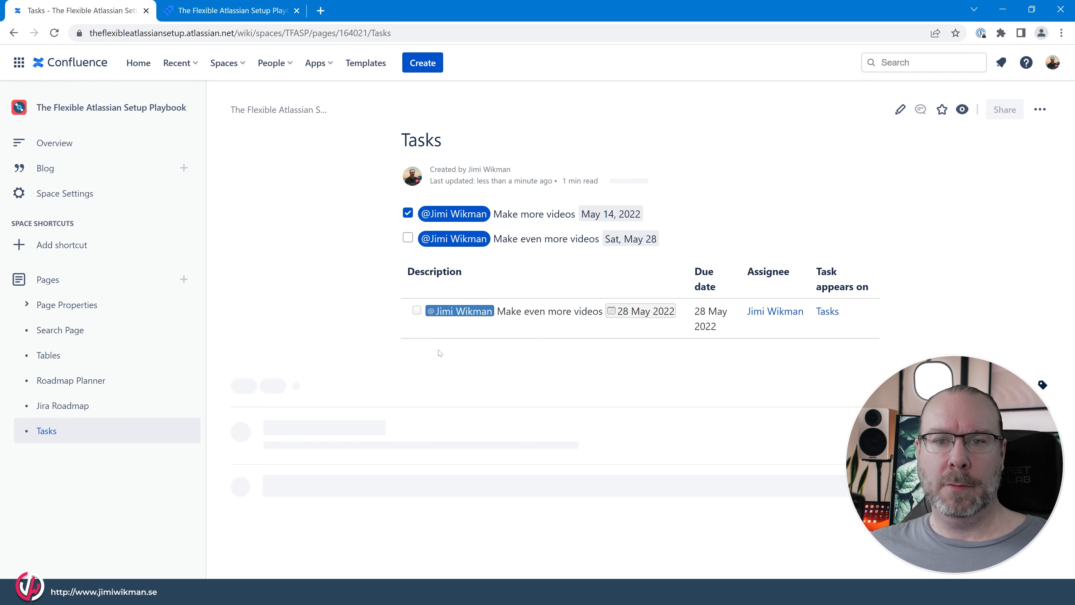
pyautogui.click(55, 33)
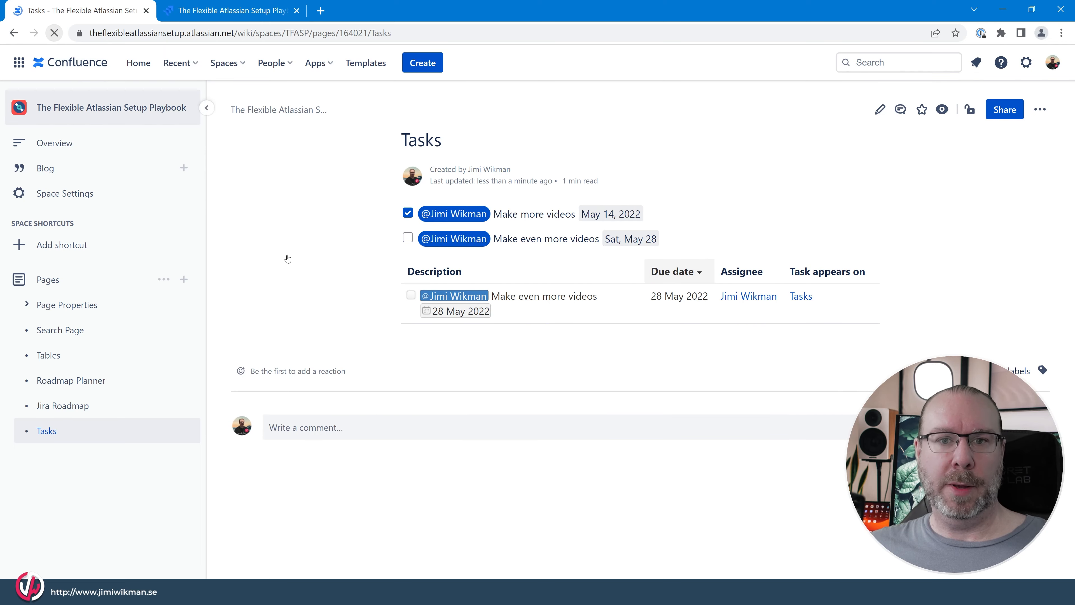
pyautogui.click(407, 214)
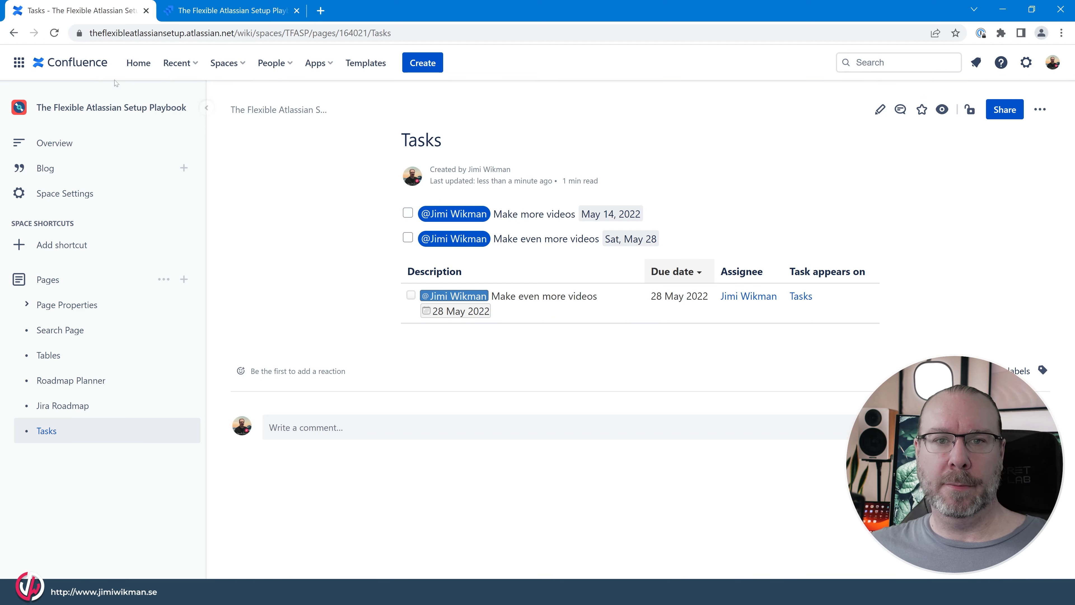
pyautogui.click(70, 62)
pyautogui.click(408, 213)
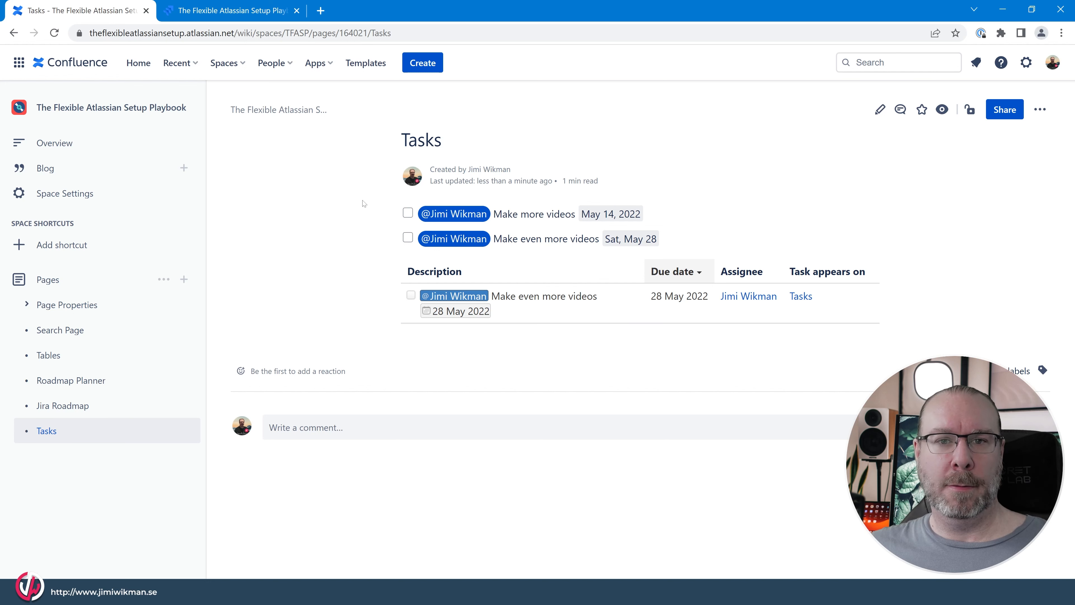
pyautogui.click(55, 32)
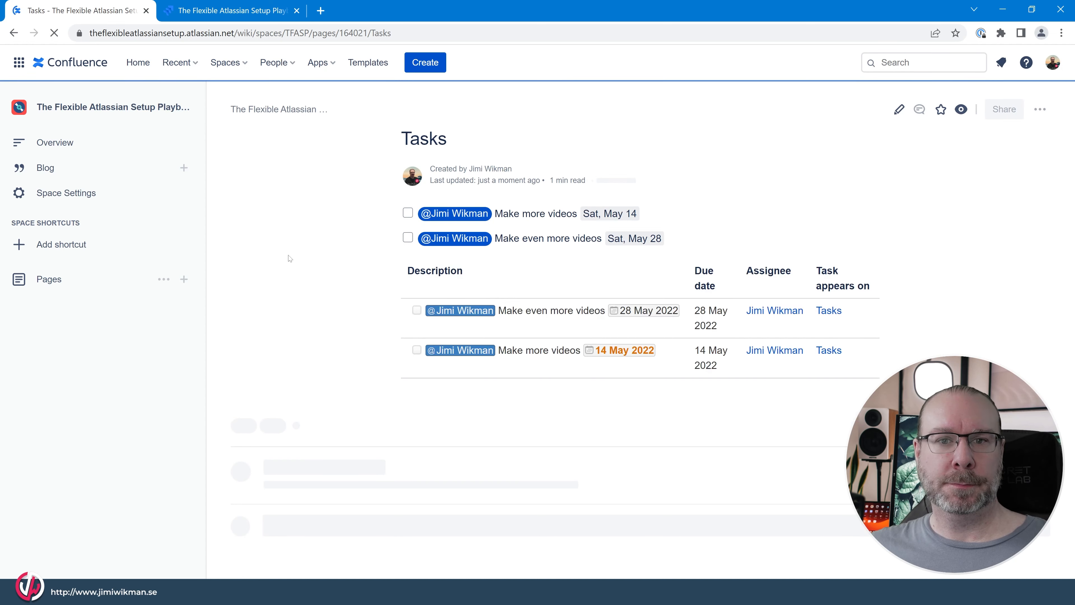